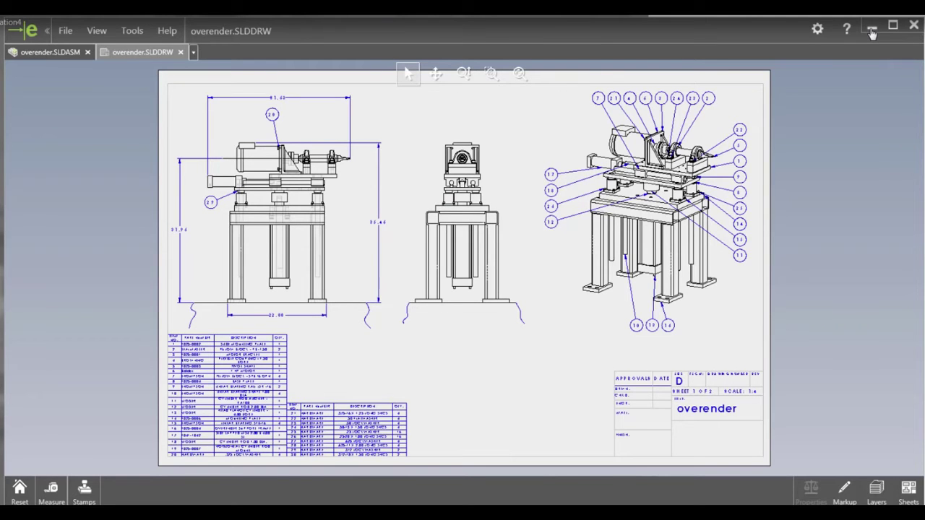
Step: Hide the eDrawings window to reveal the desktop
{"action": "left_click", "coordinate": [872, 29]}
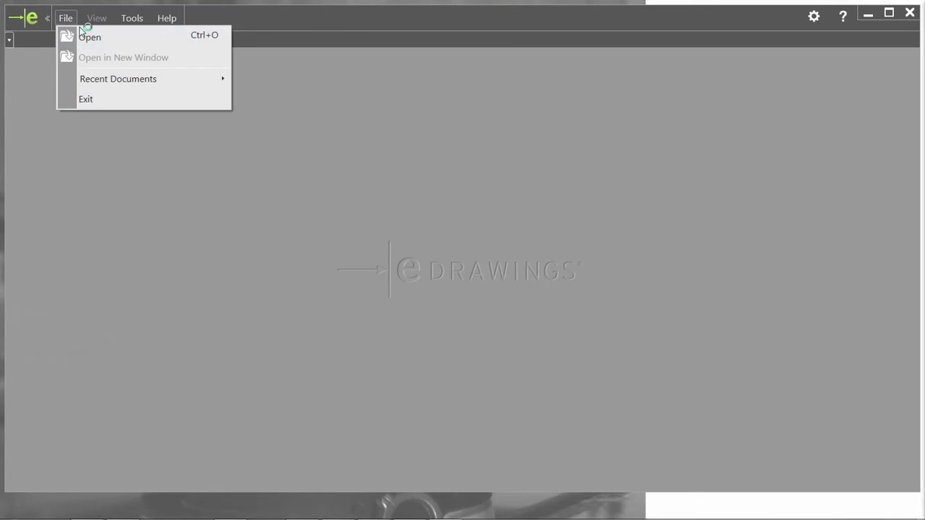
Step: Open the overender assembly using the SOLIDWORKS Assembly Files filter
{"action": "left_click", "coordinate": [89, 36]}
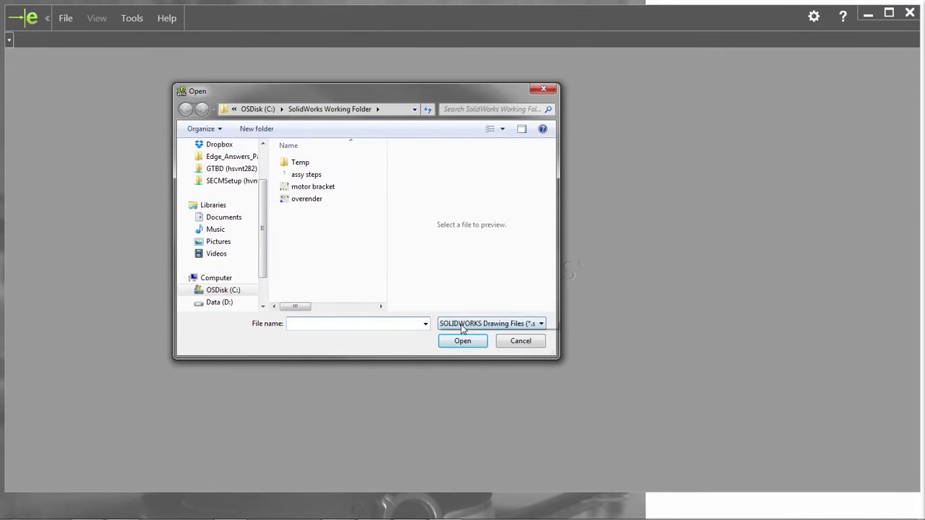
{"action": "left_click", "coordinate": [462, 323]}
{"action": "left_click", "coordinate": [477, 389]}
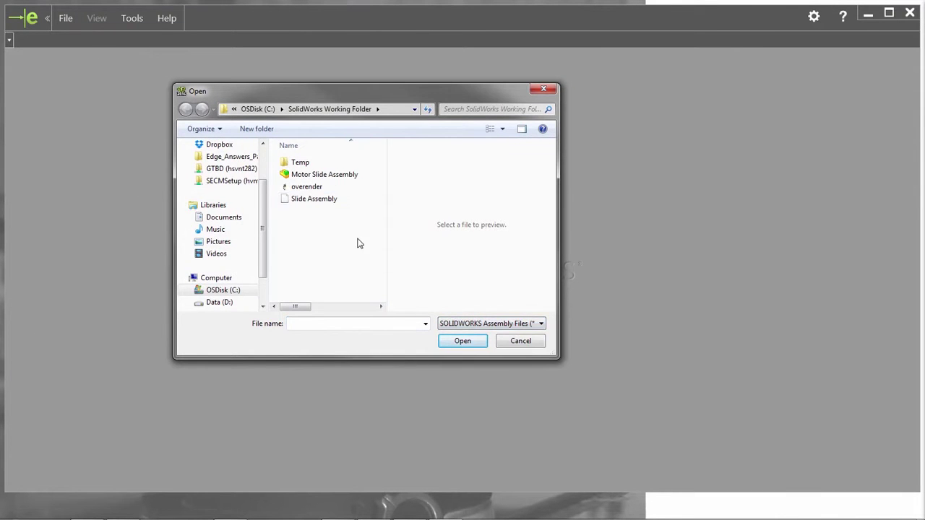
{"action": "left_click", "coordinate": [311, 188]}
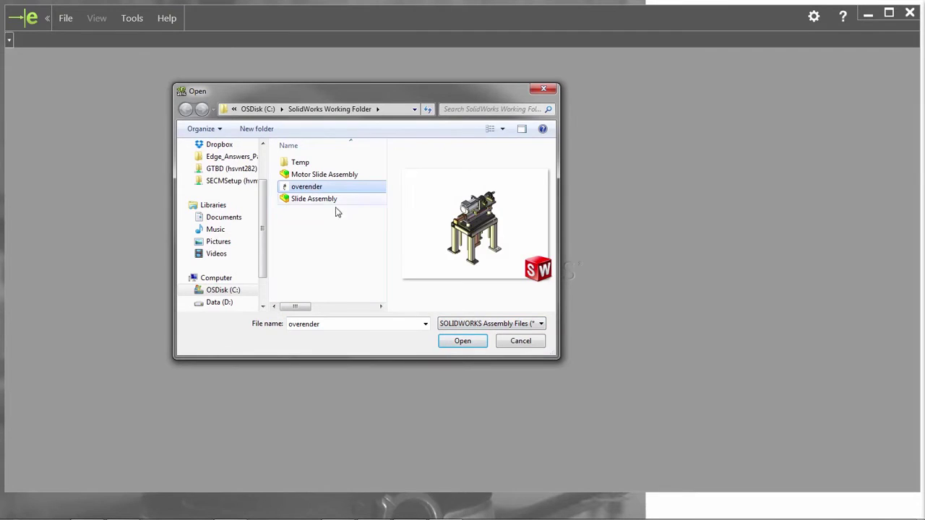
{"action": "left_click", "coordinate": [449, 340]}
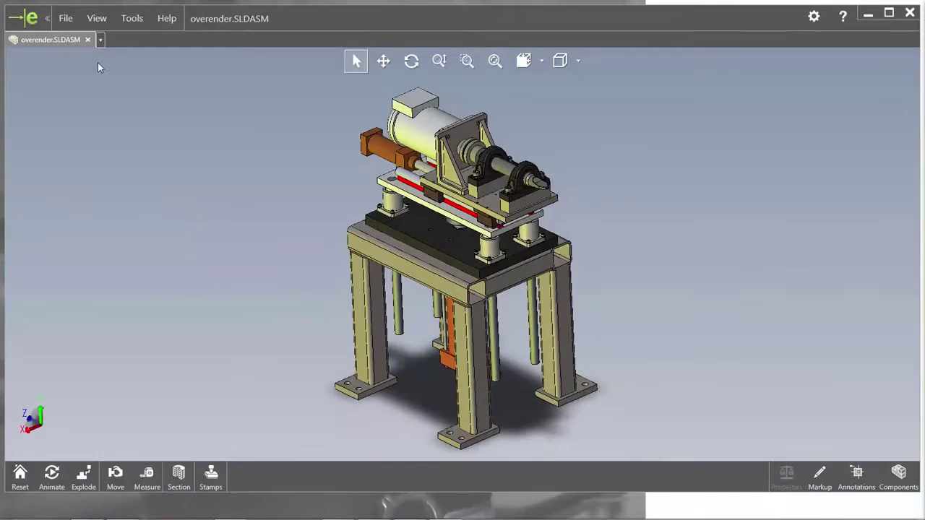
Step: Open the overender drawing using the SOLIDWORKS Drawing Files filter
{"action": "left_click", "coordinate": [65, 19]}
{"action": "left_click", "coordinate": [88, 37]}
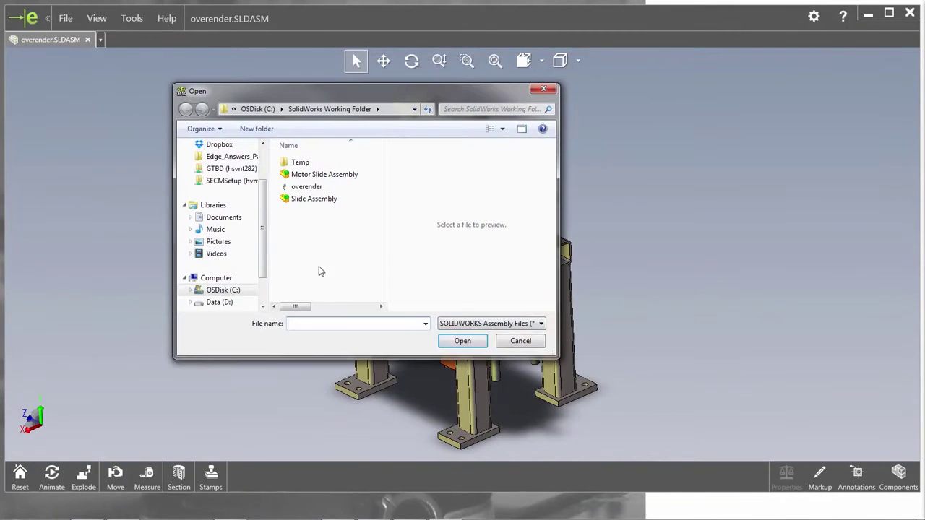
{"action": "left_click", "coordinate": [444, 324]}
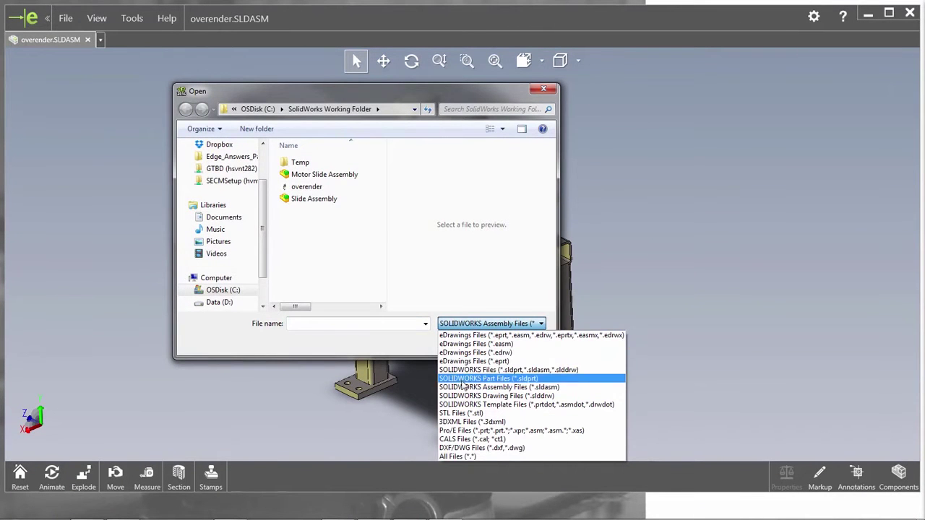
{"action": "left_click", "coordinate": [466, 395]}
{"action": "left_click", "coordinate": [311, 199]}
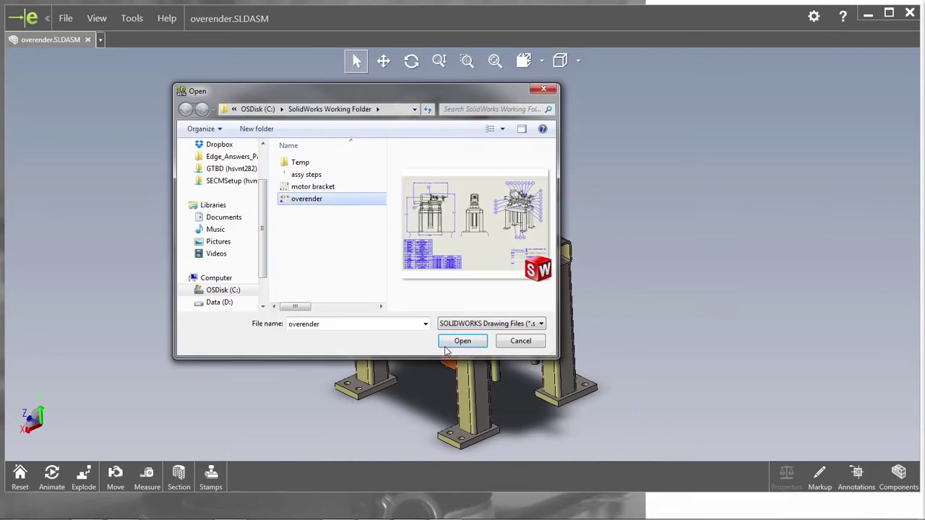
{"action": "left_click", "coordinate": [449, 346]}
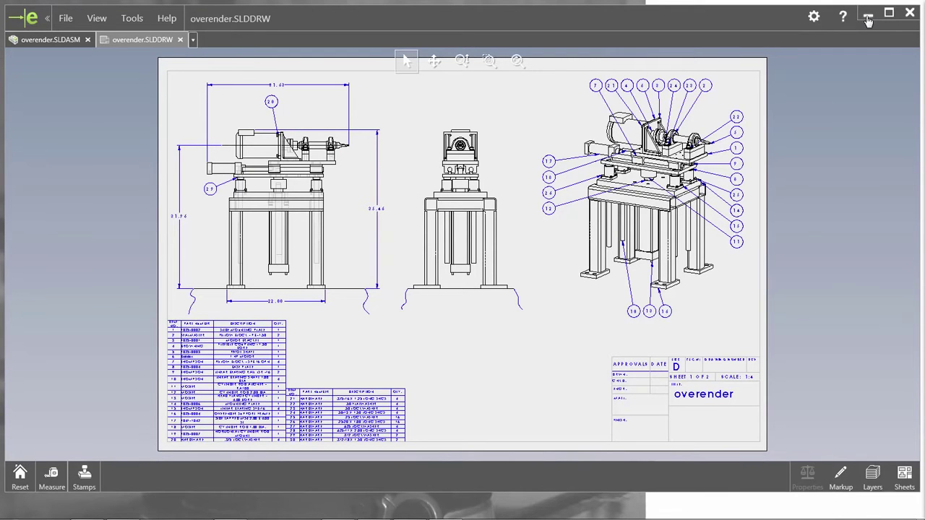
Step: Launch SolidWorks Data Migration from the Start menu by typing 'mig'
{"action": "left_click", "coordinate": [868, 16]}
{"action": "left_click", "coordinate": [16, 508]}
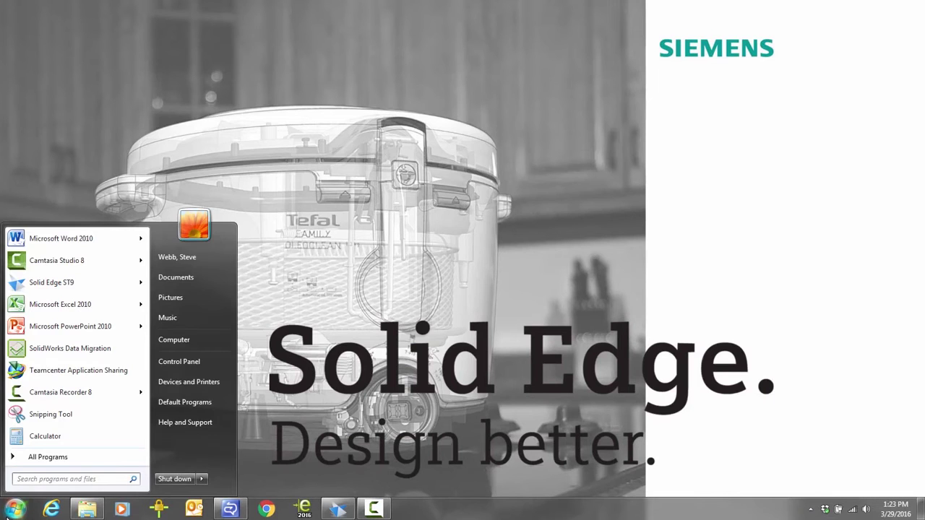
{"action": "type", "text": "mig"}
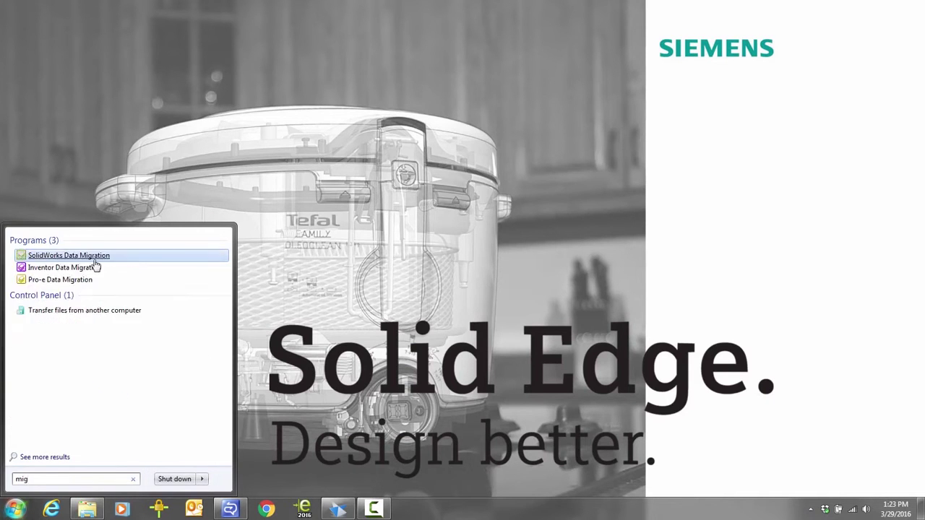
{"action": "key", "text": "Return"}
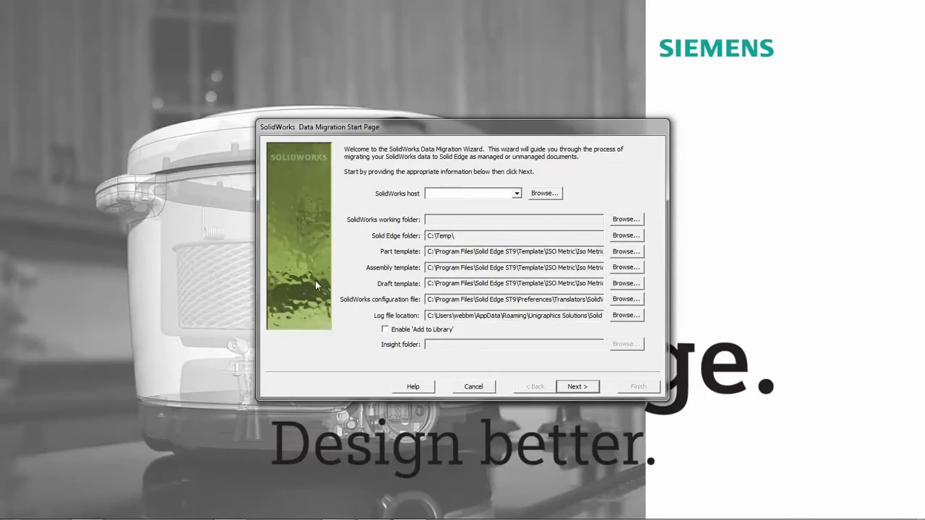
Step: Set hsvnt845 as the SolidWorks host and choose its working folder
{"action": "left_click", "coordinate": [553, 193]}
{"action": "left_click", "coordinate": [422, 221]}
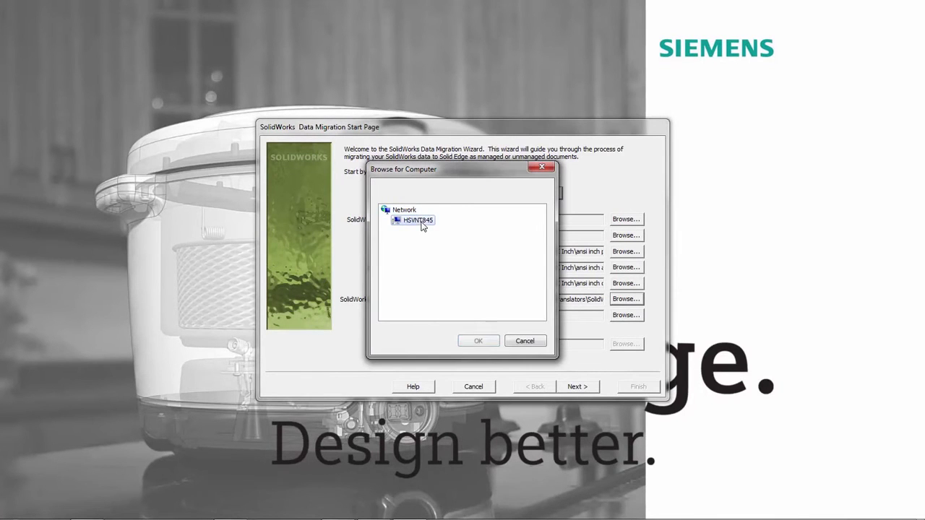
{"action": "left_click", "coordinate": [477, 341]}
{"action": "left_click", "coordinate": [625, 220]}
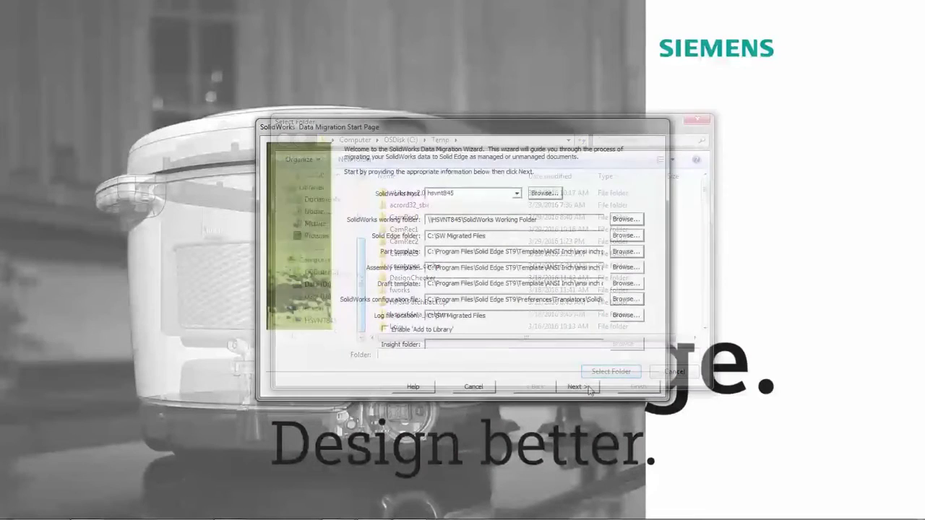
Step: Select Cyl Rod Aligner RA-100.SLDPRT, motor bracket.SLDDRW and overender.SLDASM for migration
{"action": "left_click", "coordinate": [576, 388]}
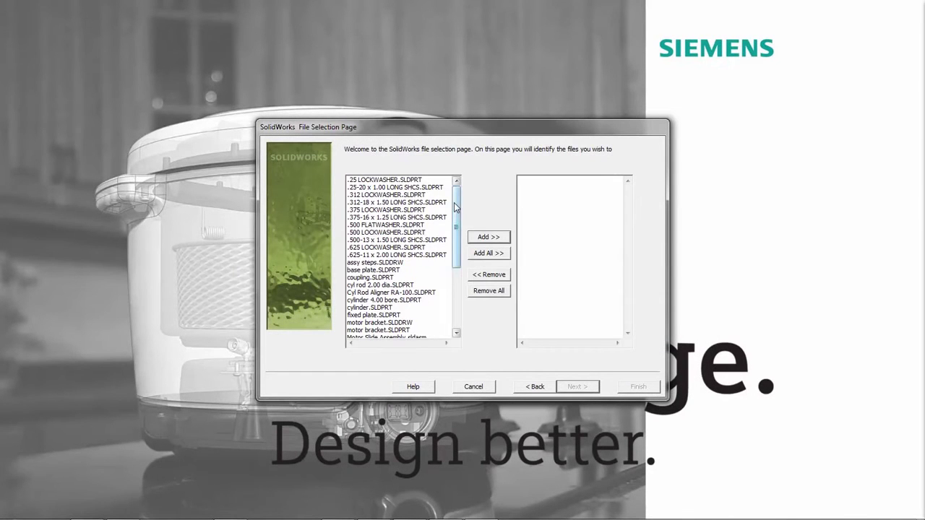
{"action": "left_click_drag", "start_coordinate": [456, 209], "coordinate": [456, 238]}
{"action": "left_click", "coordinate": [434, 240]}
{"action": "left_click", "coordinate": [415, 270]}
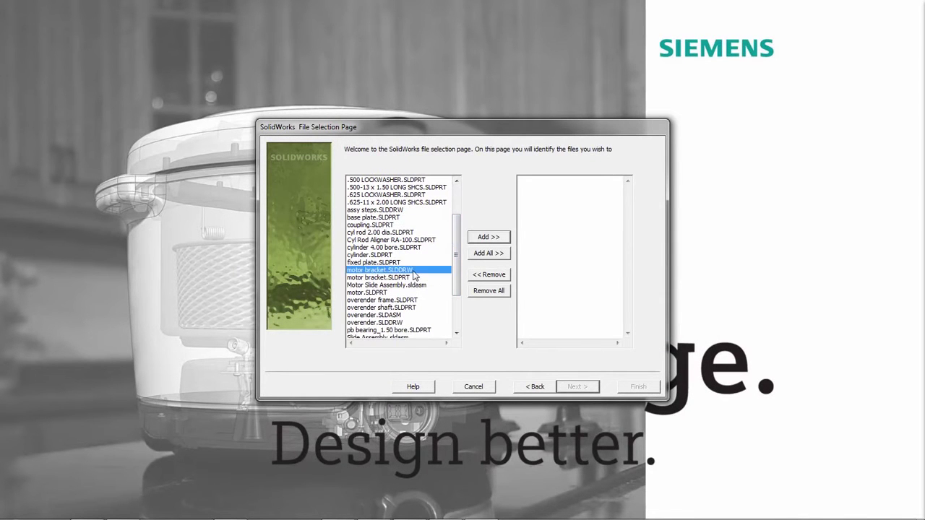
{"action": "left_click", "coordinate": [402, 316]}
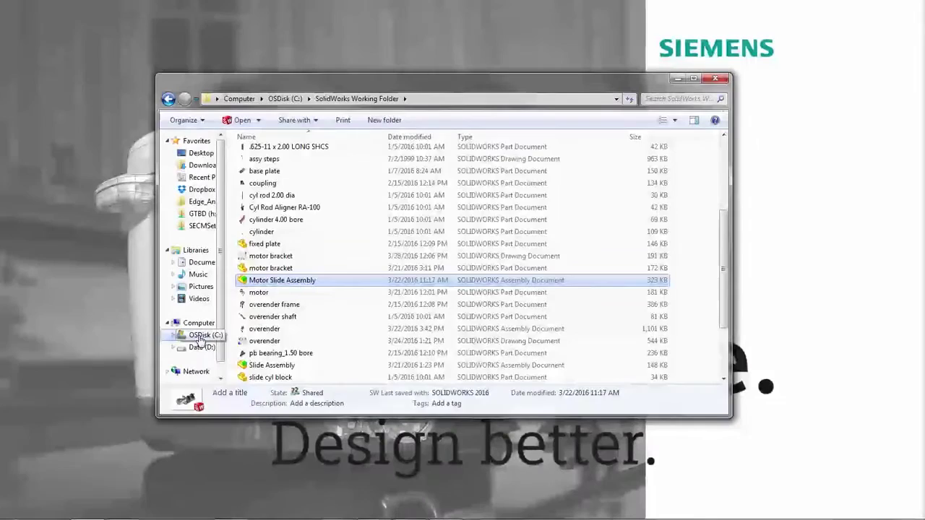
Step: Open overender.asm from C:\SW Migrated Files with the assy step 1 member
{"action": "left_click", "coordinate": [198, 336]}
{"action": "double_click", "coordinate": [275, 337]}
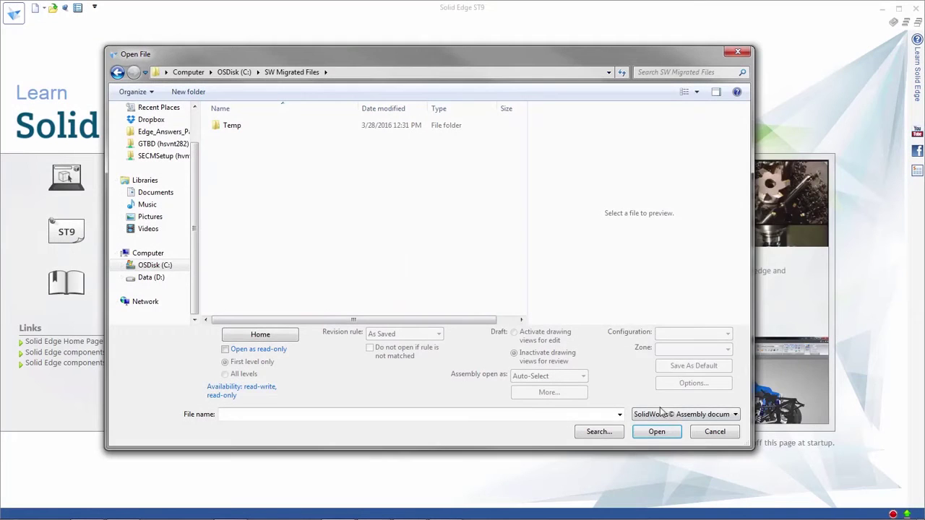
{"action": "left_click", "coordinate": [660, 410]}
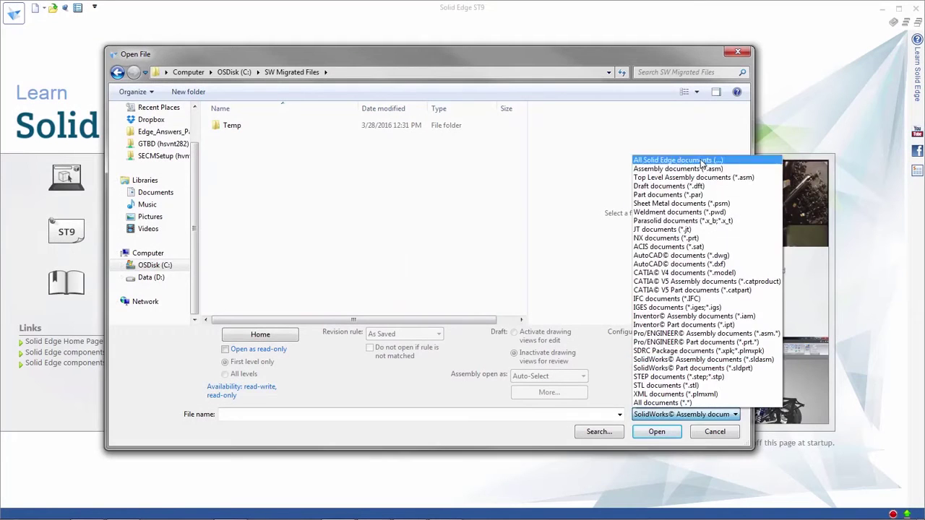
{"action": "left_click", "coordinate": [683, 167]}
{"action": "left_click", "coordinate": [376, 150]}
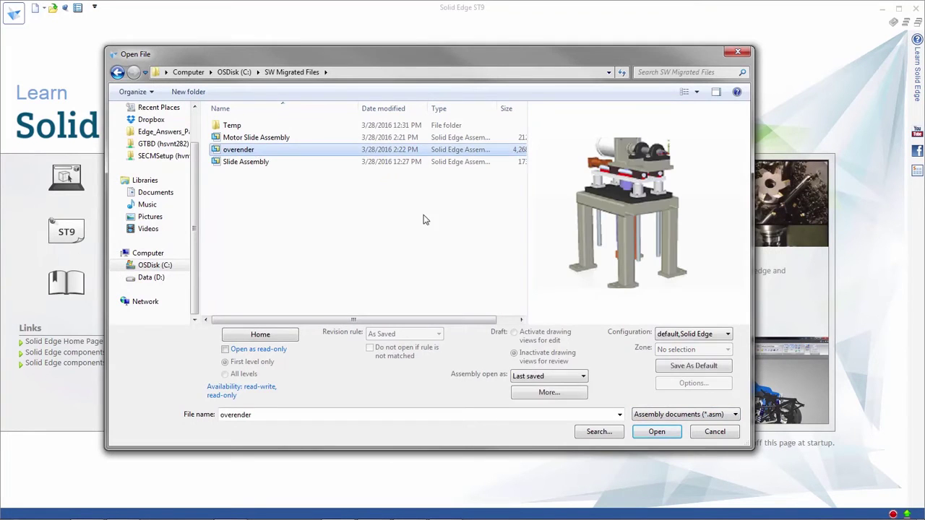
{"action": "left_click", "coordinate": [657, 432]}
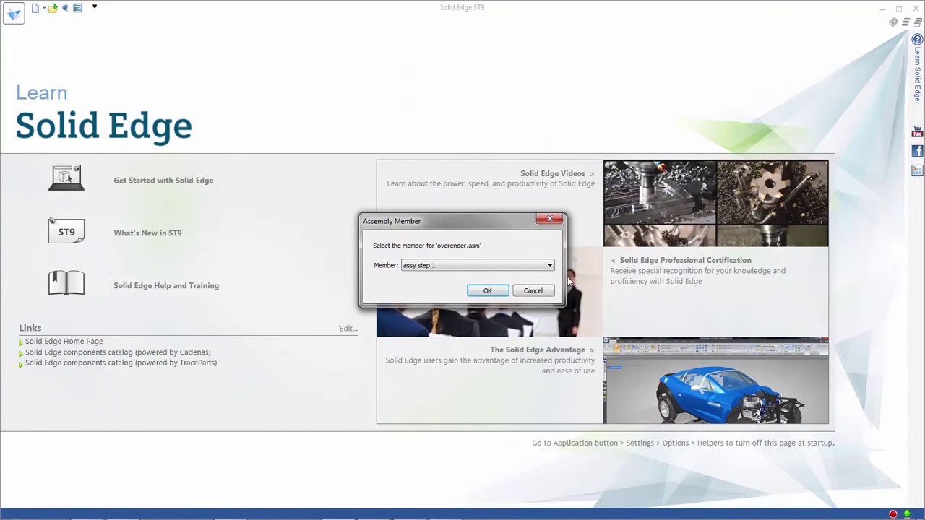
{"action": "left_click", "coordinate": [550, 269]}
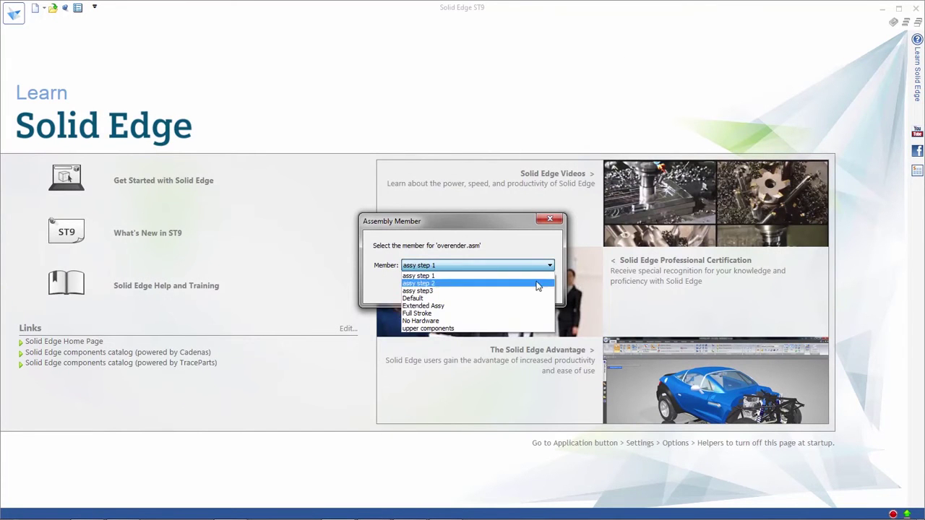
{"action": "left_click", "coordinate": [539, 253]}
{"action": "left_click", "coordinate": [502, 291]}
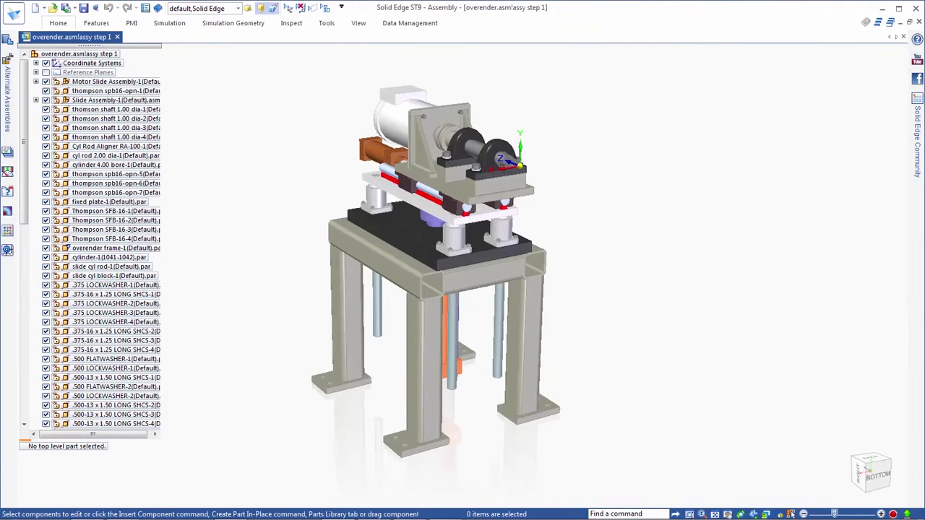
Step: Open overender.dft, filtering the file list to Draft documents (*.dft)
{"action": "left_click", "coordinate": [53, 8]}
{"action": "left_click", "coordinate": [642, 417]}
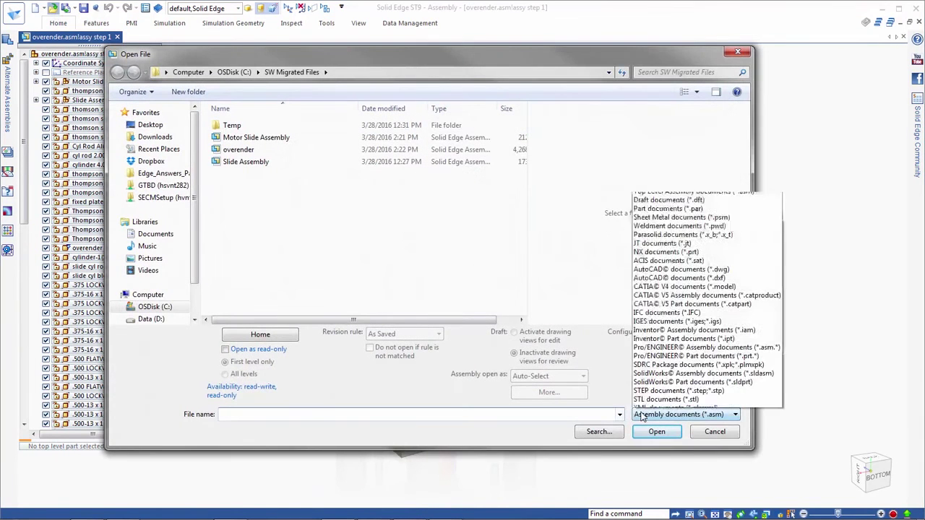
{"action": "left_click", "coordinate": [667, 193]}
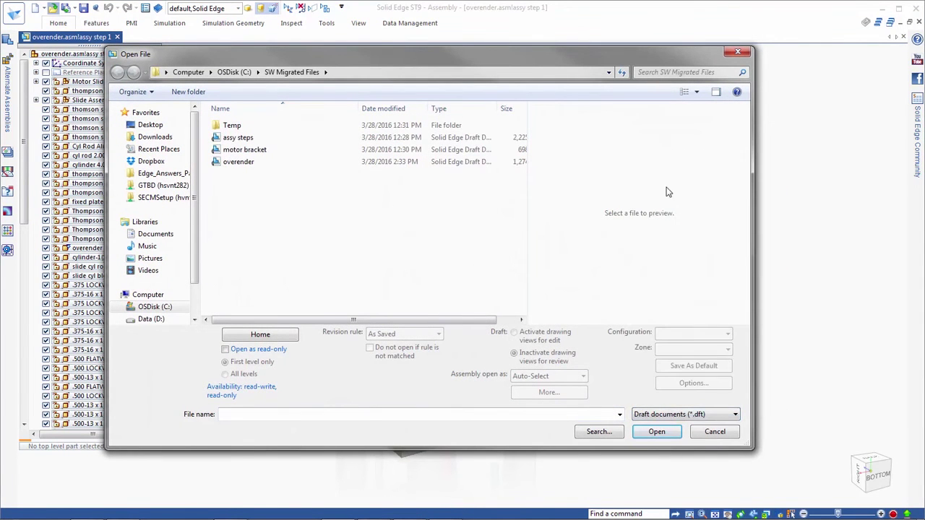
{"action": "left_click", "coordinate": [239, 164]}
{"action": "left_click", "coordinate": [651, 434]}
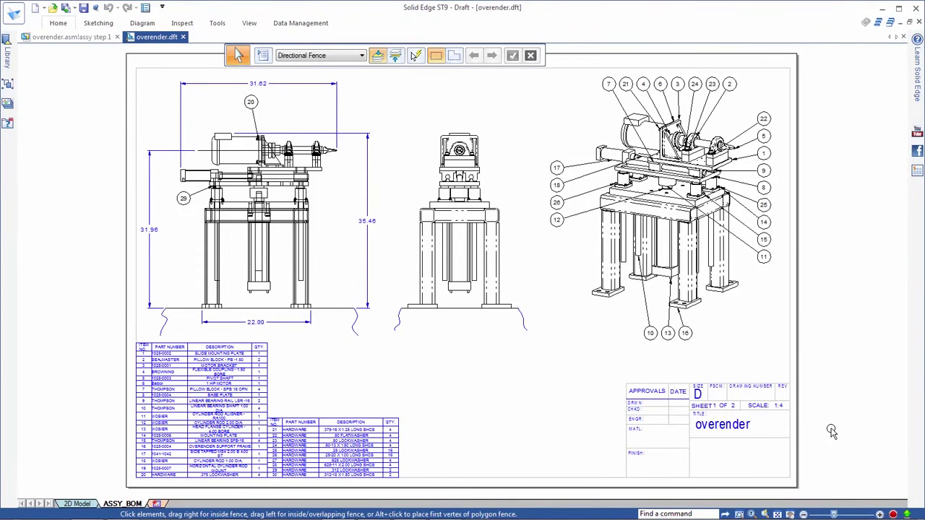
Step: Edit Motor Slide Assembly on its own from the overender assembly
{"action": "left_click", "coordinate": [55, 37]}
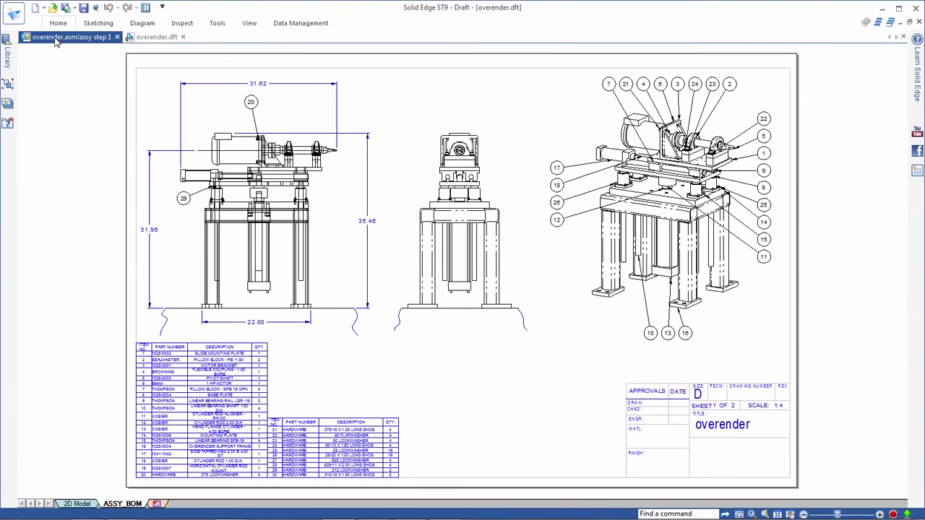
{"action": "left_click", "coordinate": [157, 83]}
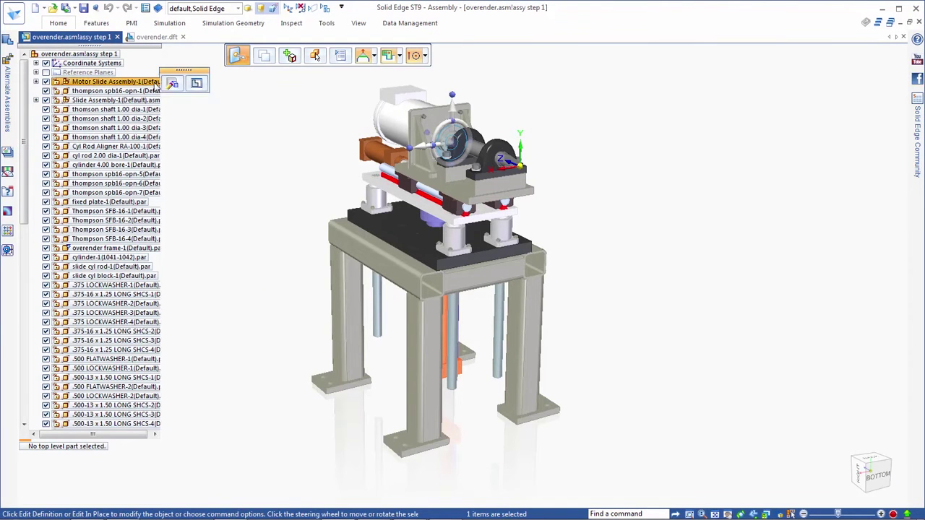
{"action": "right_click", "coordinate": [156, 83]}
{"action": "left_click", "coordinate": [180, 262]}
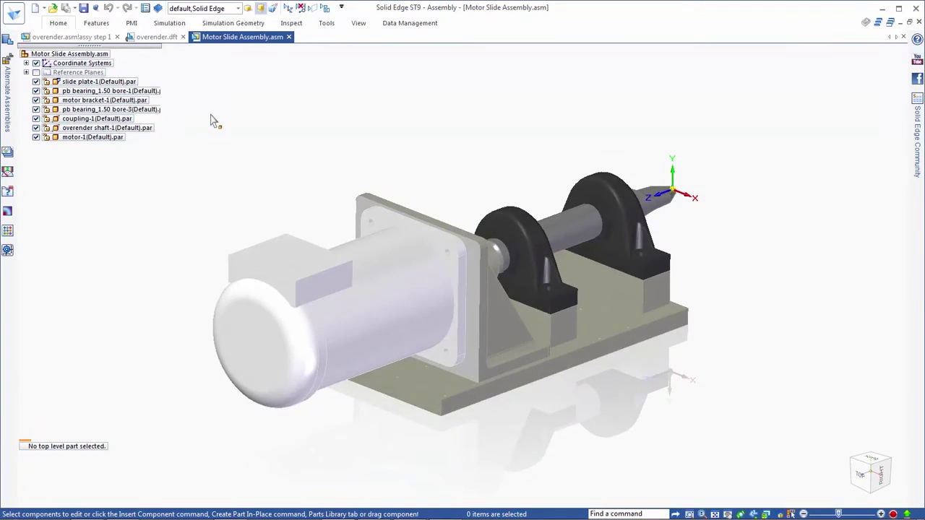
Step: In Assembly Relationships Manager, inspect mates V420, V443, V471 and V450
{"action": "right_click", "coordinate": [98, 55]}
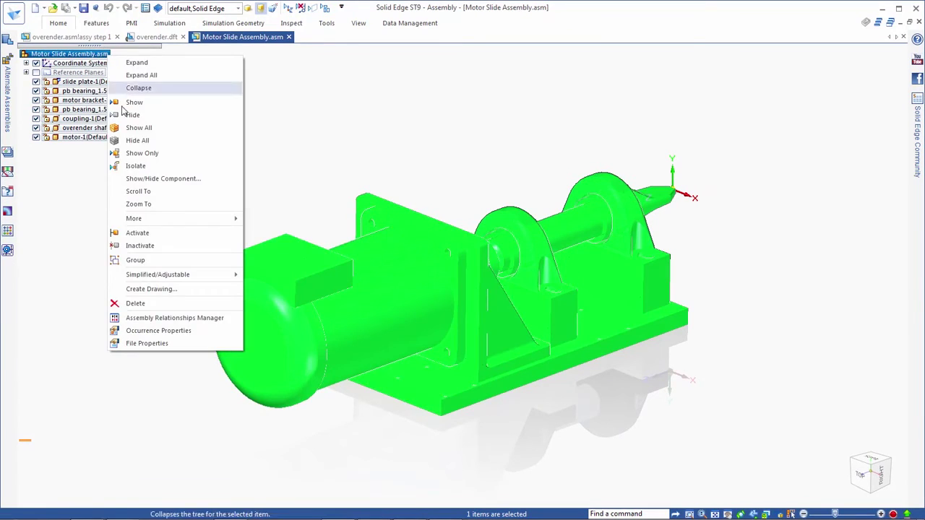
{"action": "left_click", "coordinate": [152, 316]}
{"action": "left_click", "coordinate": [179, 212]}
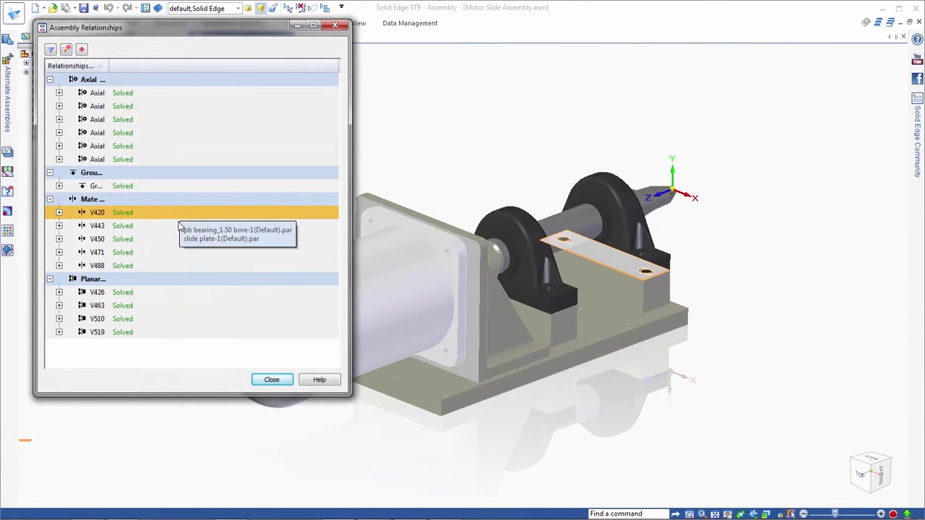
{"action": "left_click", "coordinate": [179, 227]}
{"action": "left_click", "coordinate": [181, 250]}
{"action": "left_click", "coordinate": [178, 241]}
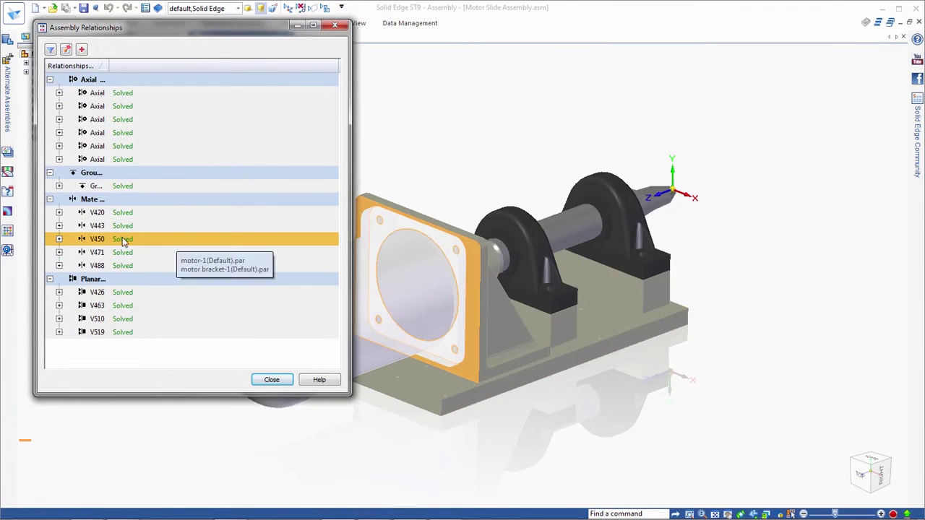
{"action": "left_click", "coordinate": [59, 239]}
Step: Set the V450 motor-bracket mate offset to 0.500 in
{"action": "left_click", "coordinate": [141, 293]}
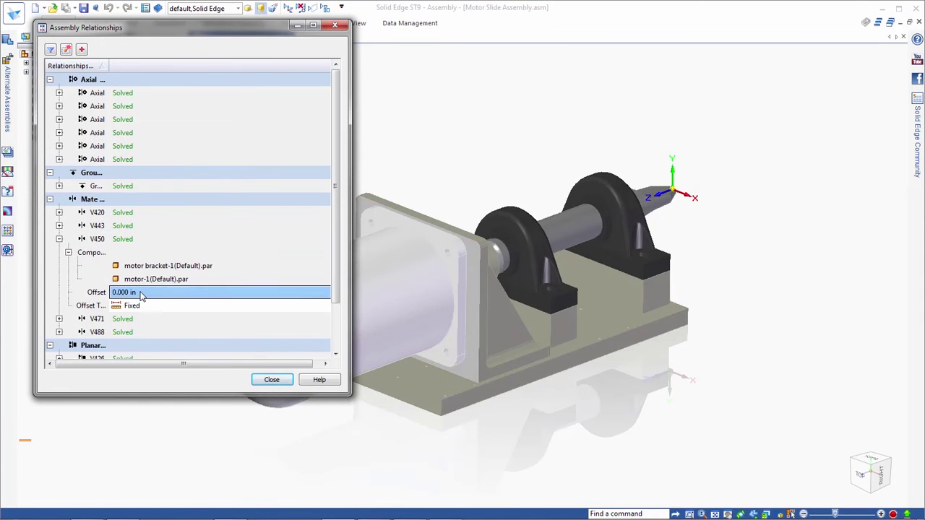
{"action": "type", "text": ".5"}
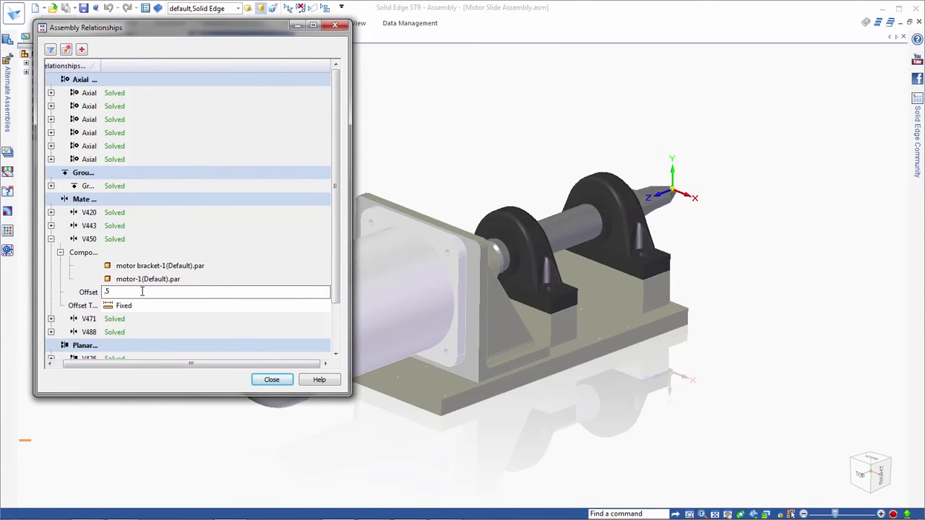
{"action": "key", "text": "Return"}
{"action": "middle_click_drag", "start_coordinate": [375, 380], "coordinate": [452, 414]}
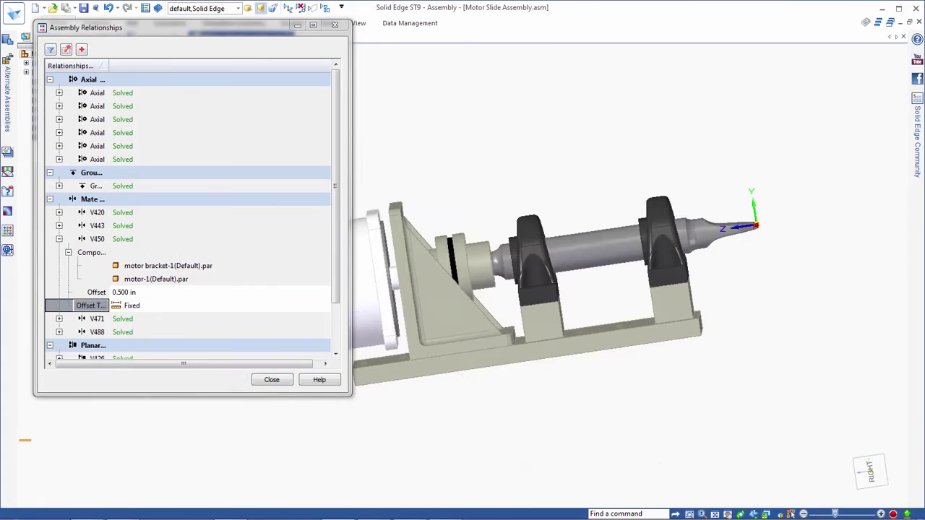
Step: Return the V450 offset to 0 and close the relationships manager
{"action": "left_click", "coordinate": [144, 294]}
{"action": "type", "text": "0"}
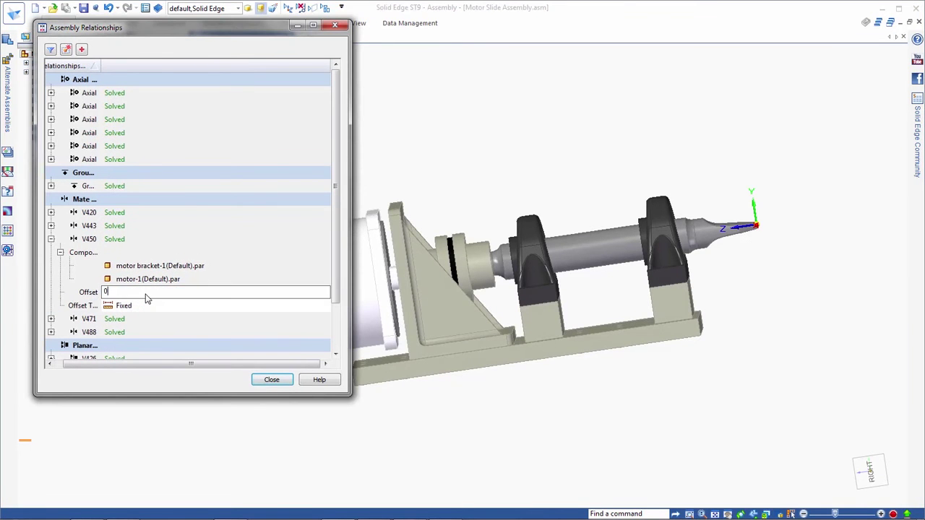
{"action": "key", "text": "Return"}
{"action": "left_click", "coordinate": [281, 383]}
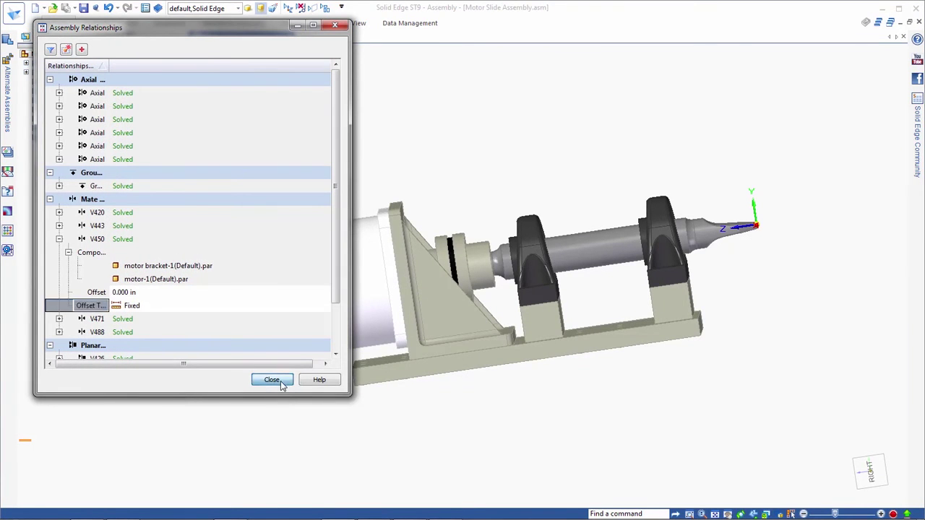
{"action": "middle_click_drag", "start_coordinate": [380, 443], "coordinate": [434, 477]}
{"action": "left_click", "coordinate": [442, 484]}
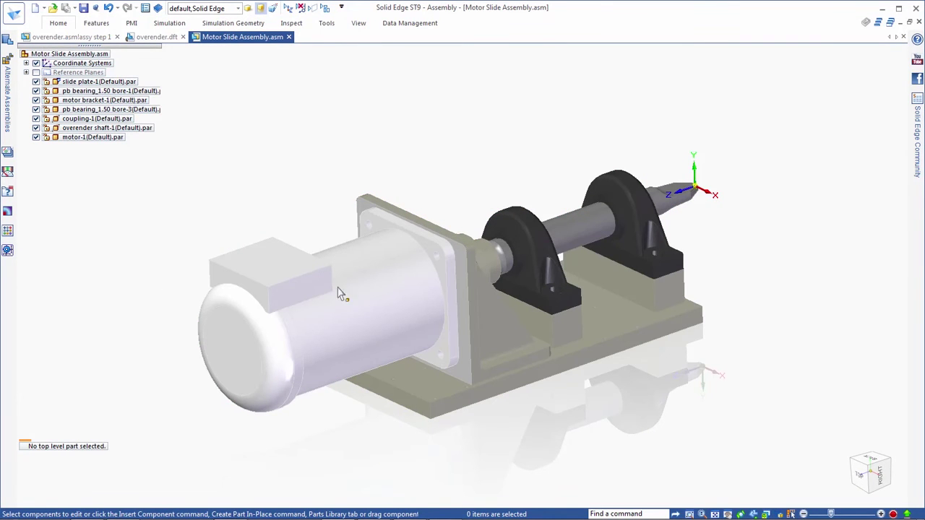
Step: Open motor bracket.dft, then its motor bracket.par part from a drawing view
{"action": "left_click", "coordinate": [87, 37]}
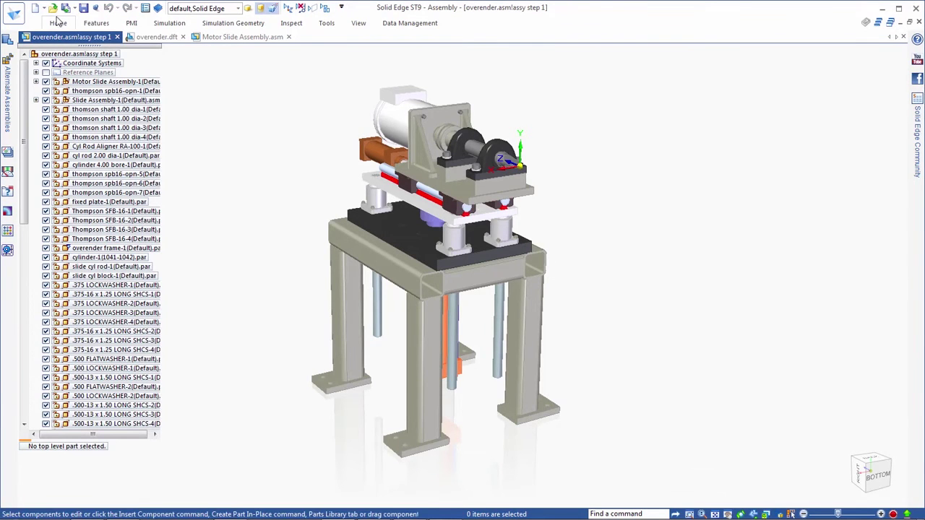
{"action": "left_click", "coordinate": [52, 8]}
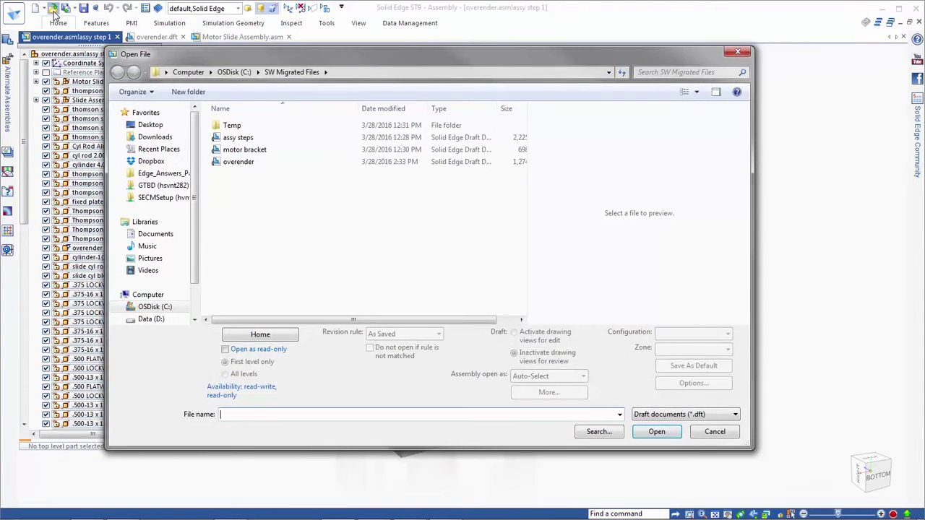
{"action": "left_click", "coordinate": [257, 151]}
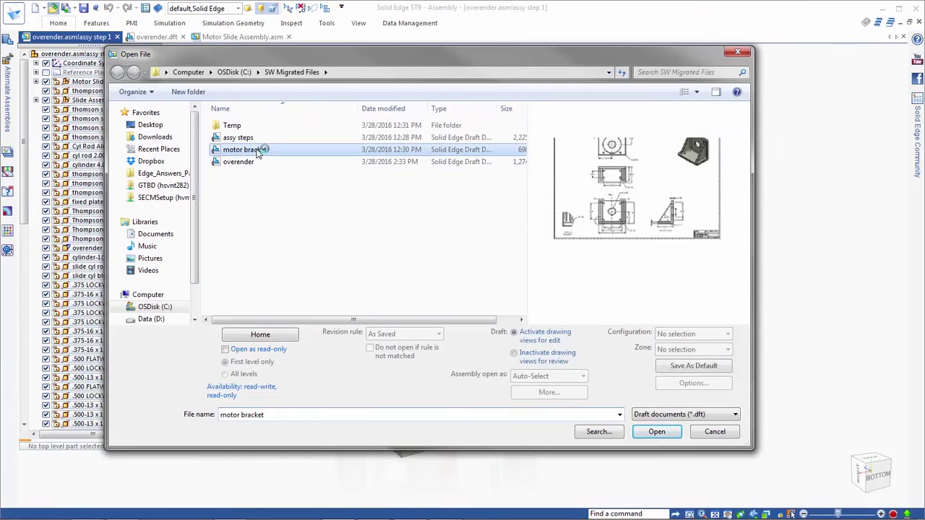
{"action": "left_click", "coordinate": [657, 432]}
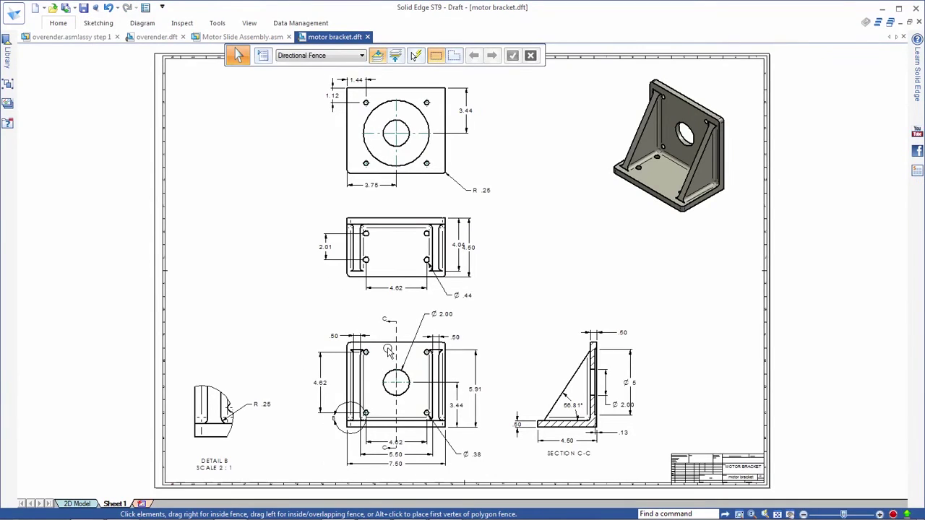
{"action": "left_click", "coordinate": [388, 349]}
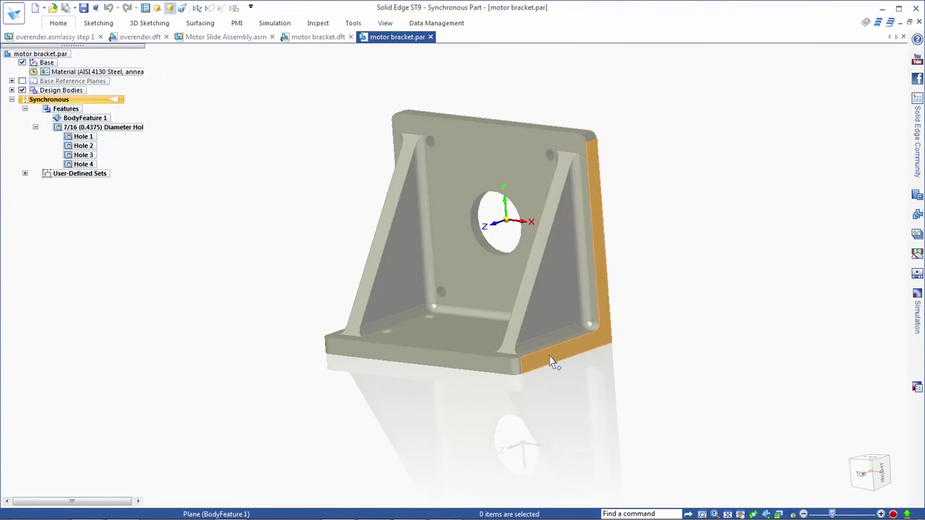
Step: Select the bracket's side face and push it outward
{"action": "left_click", "coordinate": [551, 362]}
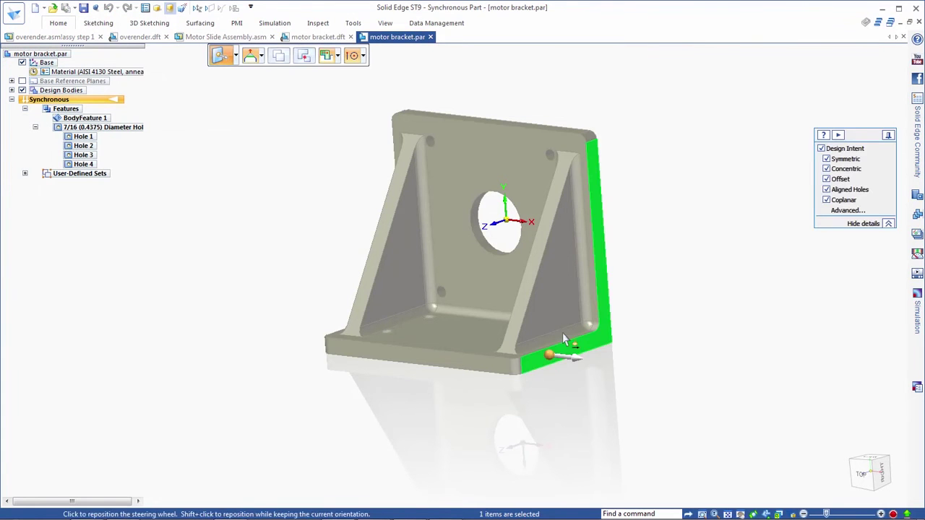
{"action": "left_click", "coordinate": [559, 300], "text": "ctrl"}
{"action": "key", "text": "Escape"}
{"action": "left_click", "coordinate": [557, 361]}
{"action": "left_click", "coordinate": [579, 367]}
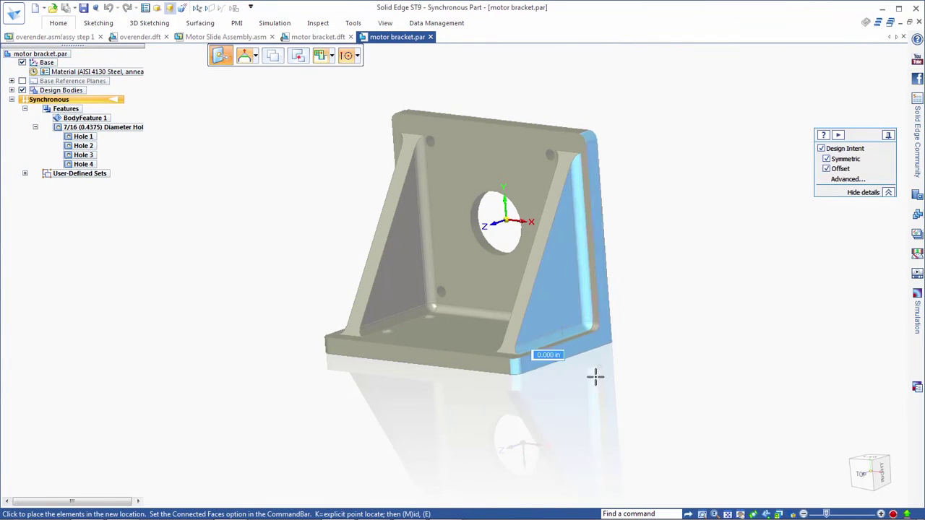
{"action": "left_click", "coordinate": [607, 384]}
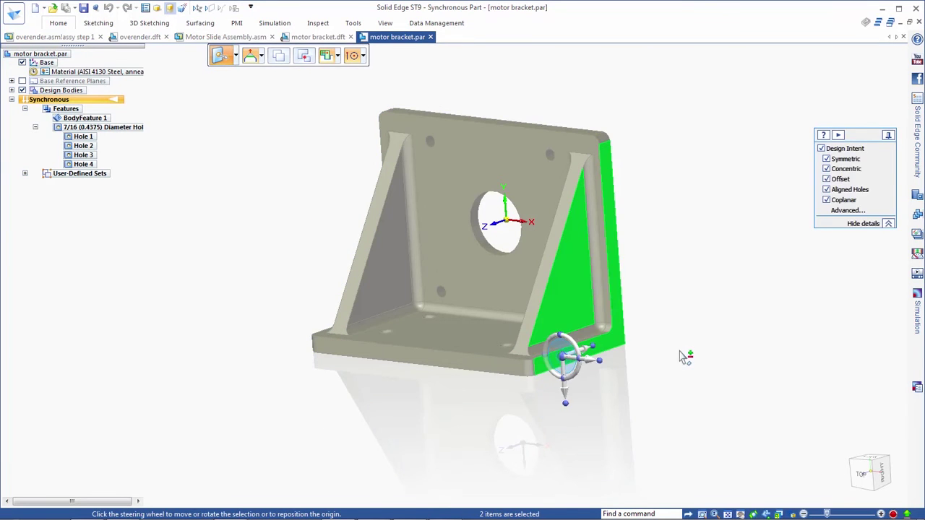
{"action": "key", "text": "Escape"}
Step: Raise the upright wall's top face by 1.000 in
{"action": "left_click", "coordinate": [531, 124]}
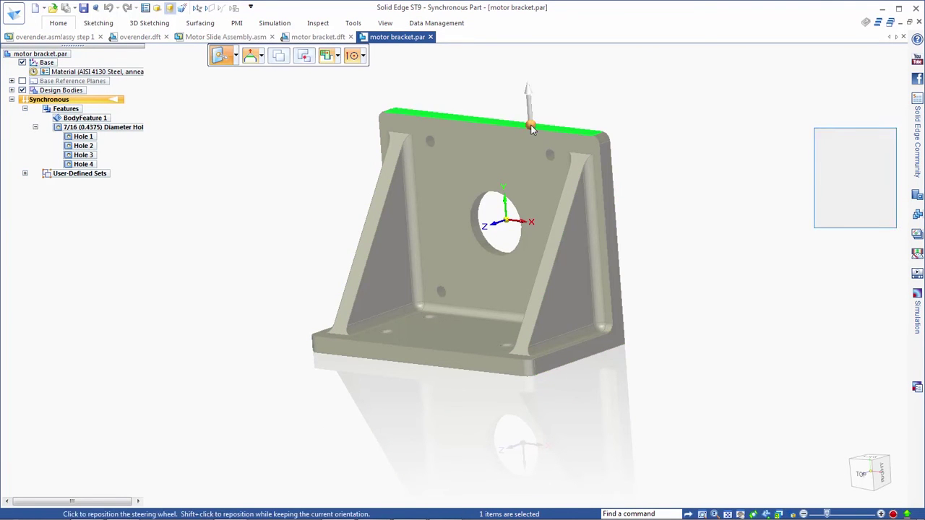
{"action": "left_click", "coordinate": [530, 105]}
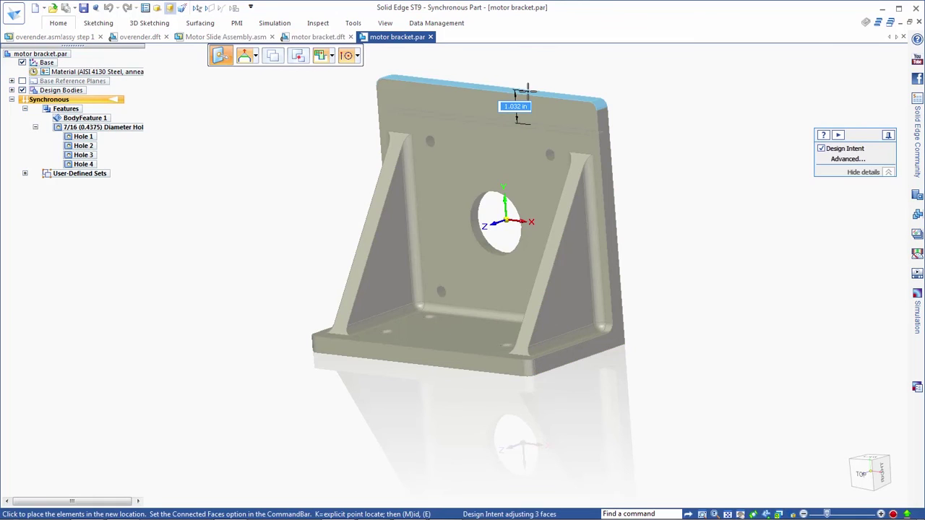
{"action": "key", "text": "Escape"}
{"action": "left_click", "coordinate": [680, 186]}
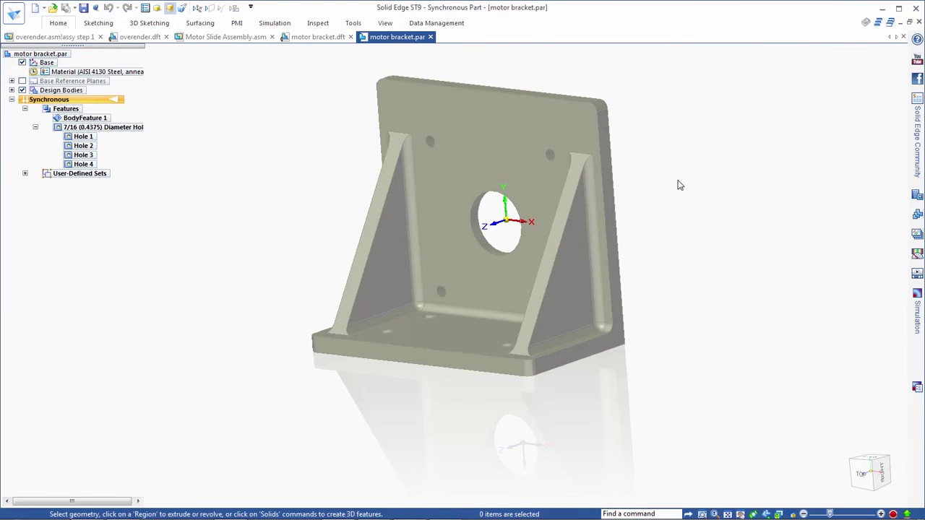
Step: In Right view, dimension the rib-to-base angle to 60°, then hide the PMI dimensions
{"action": "left_click", "coordinate": [881, 473]}
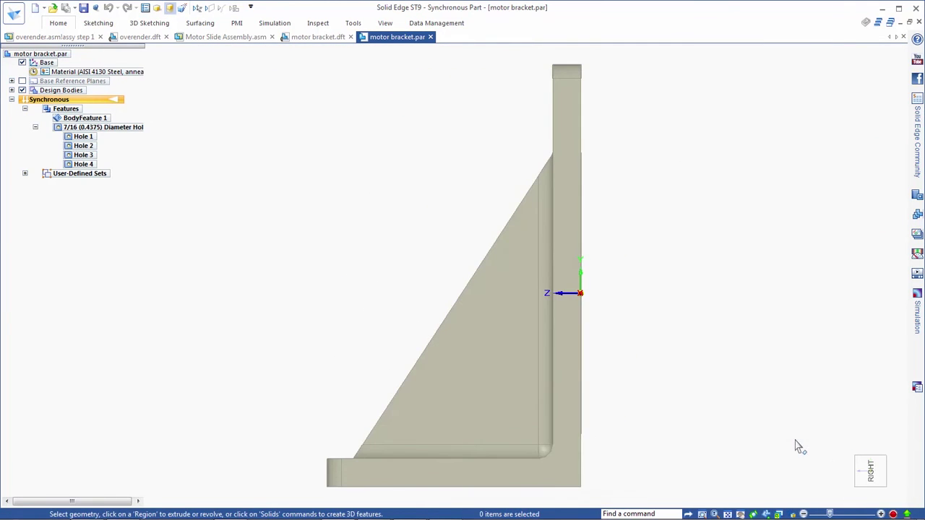
{"action": "right_click", "coordinate": [695, 318]}
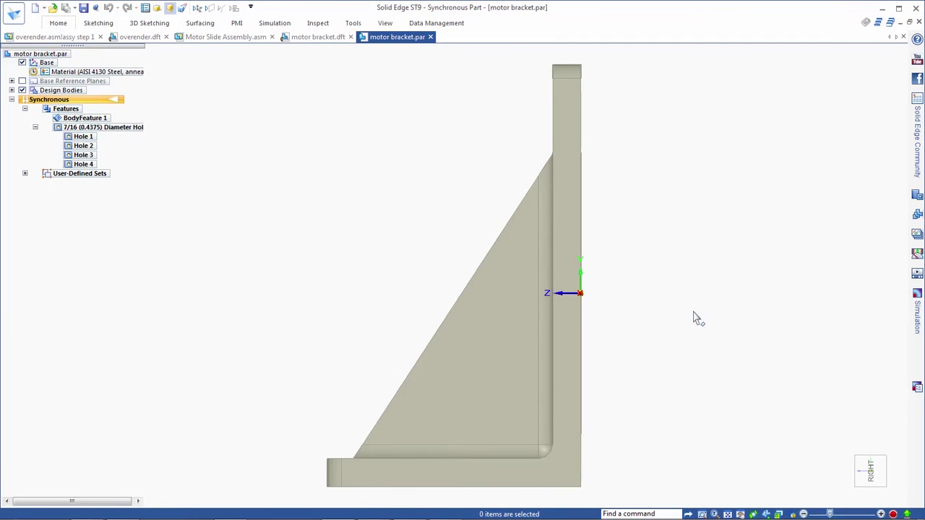
{"action": "left_click", "coordinate": [664, 312]}
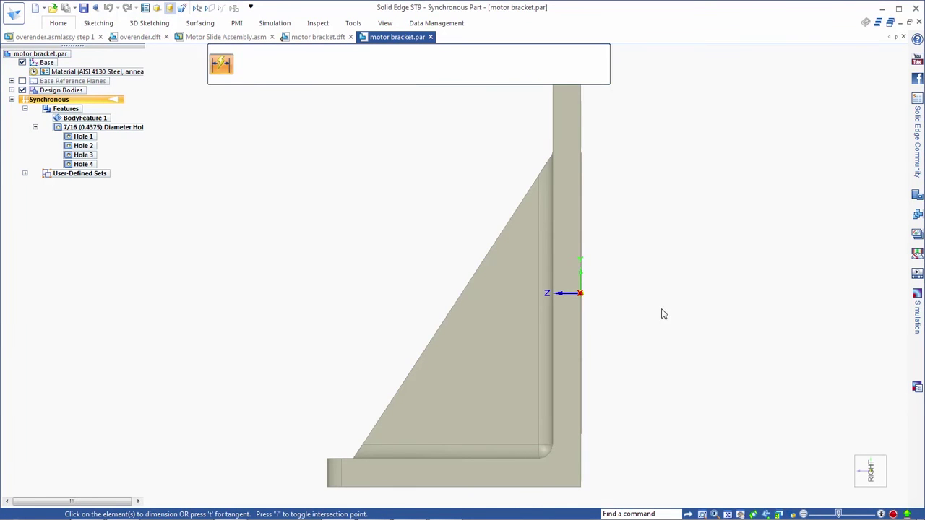
{"action": "left_click", "coordinate": [465, 461]}
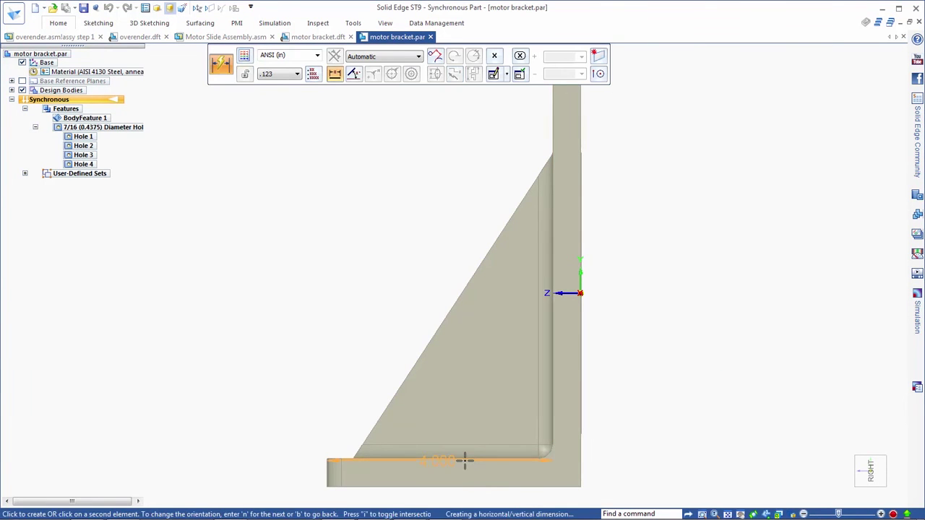
{"action": "left_click", "coordinate": [438, 330]}
{"action": "left_click", "coordinate": [468, 350]}
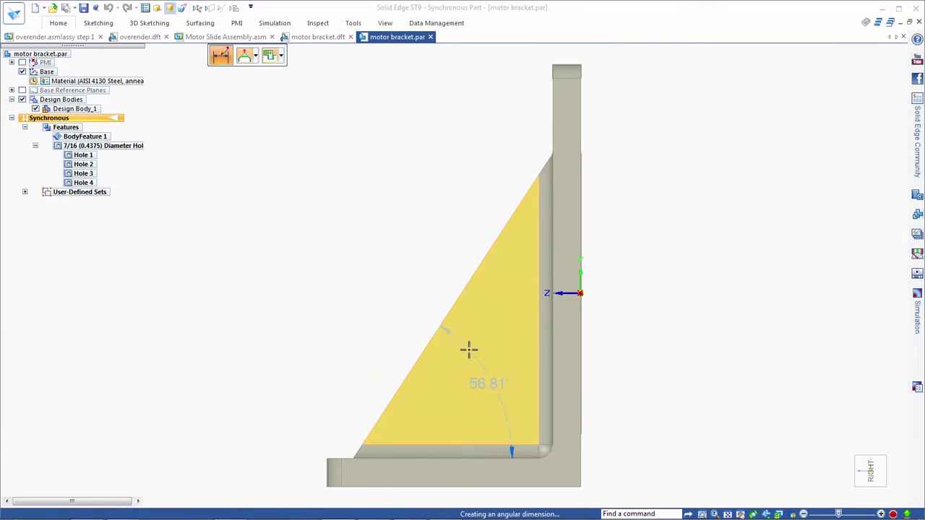
{"action": "type", "text": "60"}
{"action": "key", "text": "Return"}
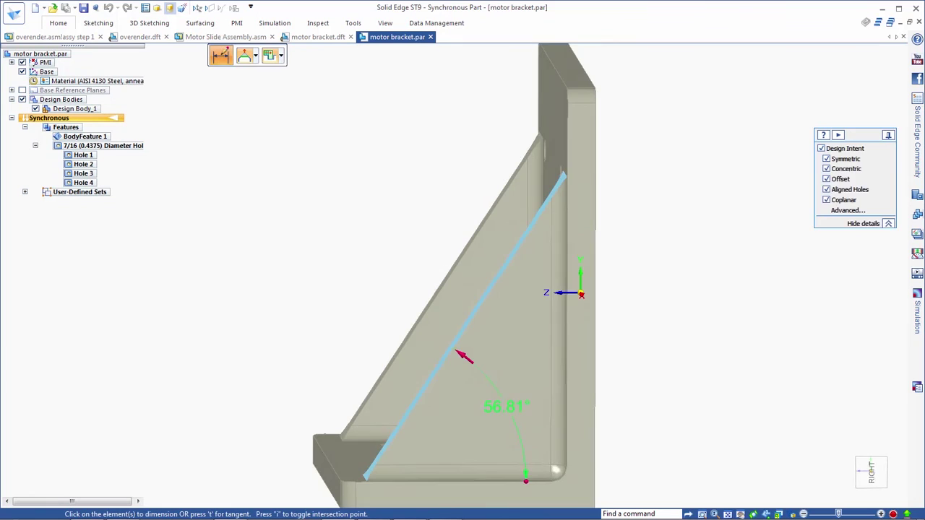
{"action": "left_click", "coordinate": [321, 282]}
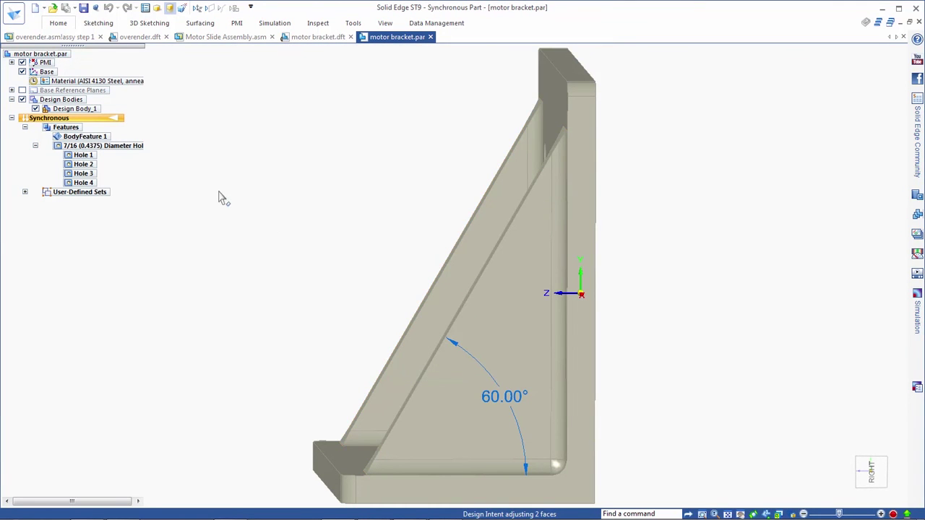
{"action": "left_click", "coordinate": [22, 63]}
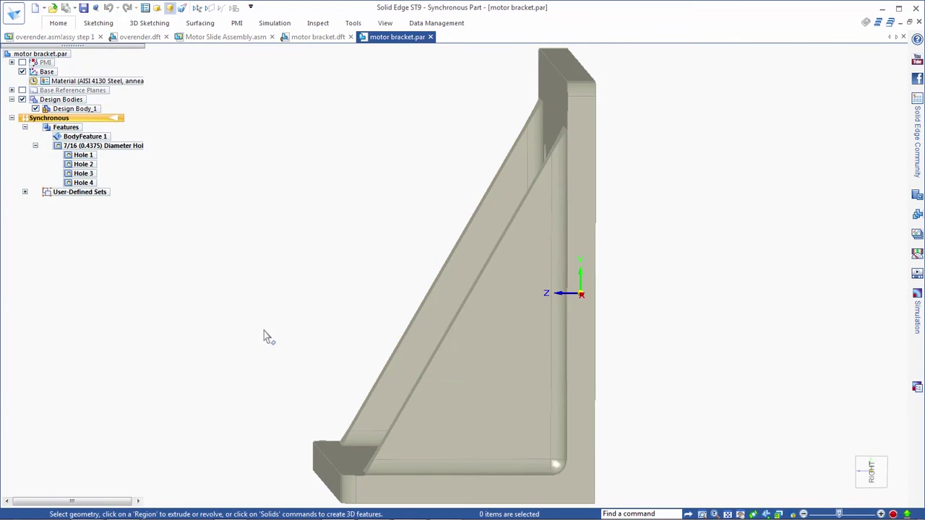
{"action": "key", "text": "ctrl+i"}
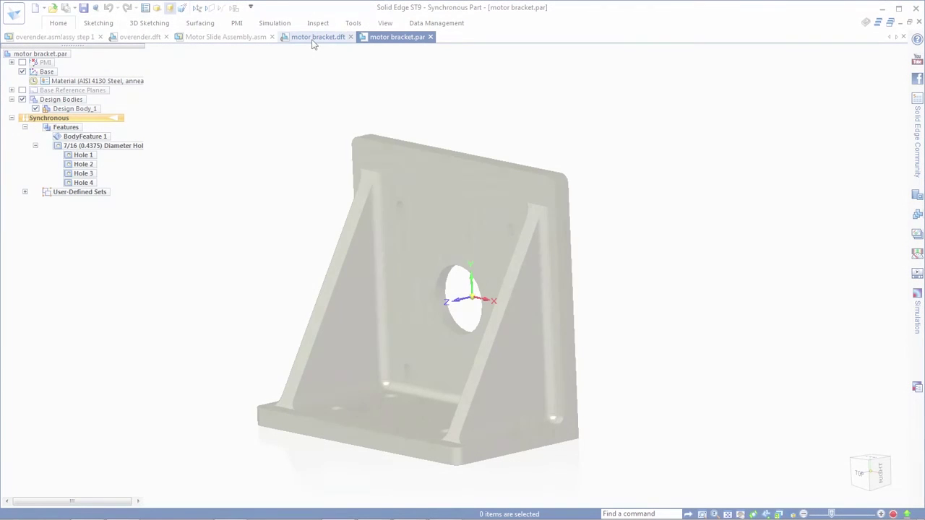
Step: Update the motor bracket drawing views to the edited part
{"action": "left_click", "coordinate": [316, 38]}
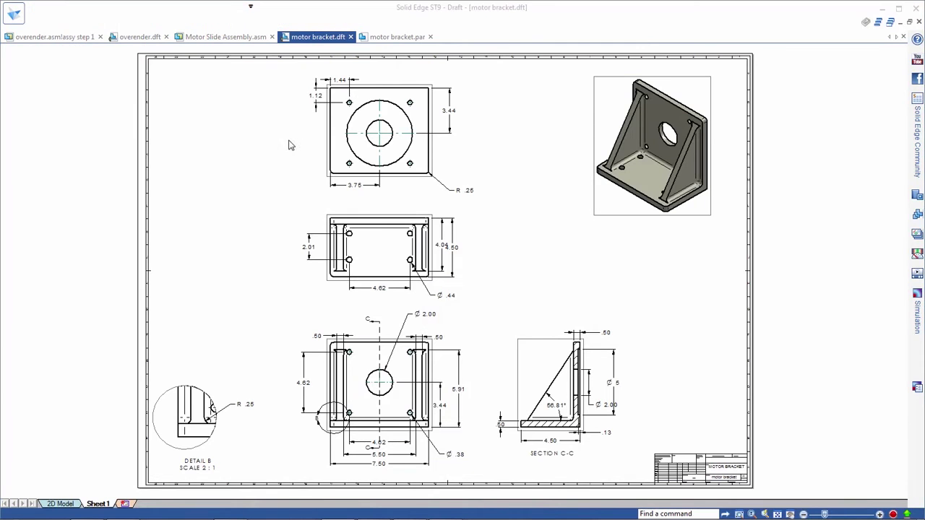
{"action": "right_click", "coordinate": [231, 184]}
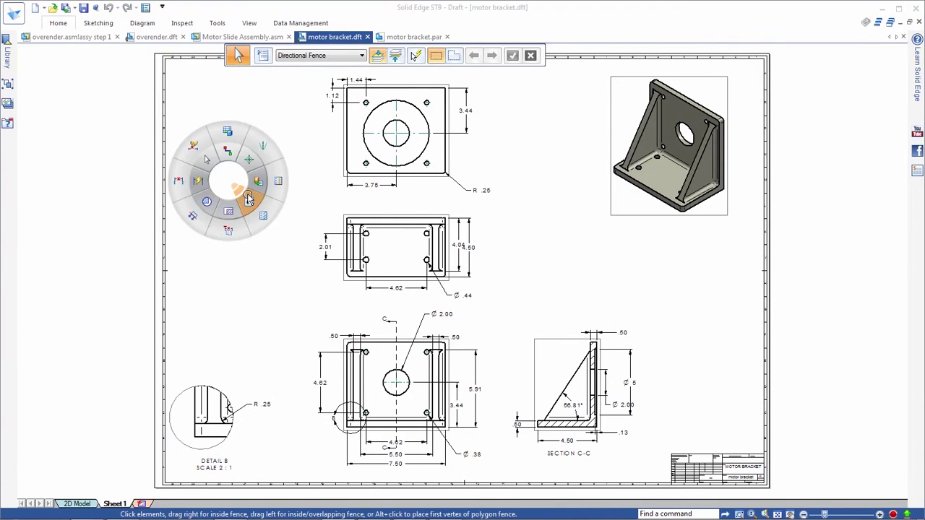
{"action": "left_click", "coordinate": [249, 201]}
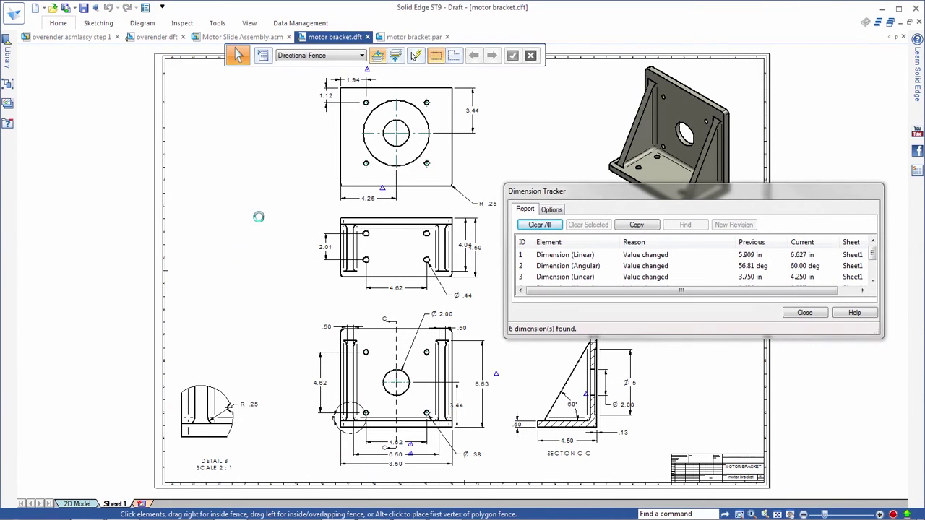
Step: Review the 6.63, 60° and 4.25 changes in Dimension Tracker, then clear and close it
{"action": "left_click", "coordinate": [745, 256]}
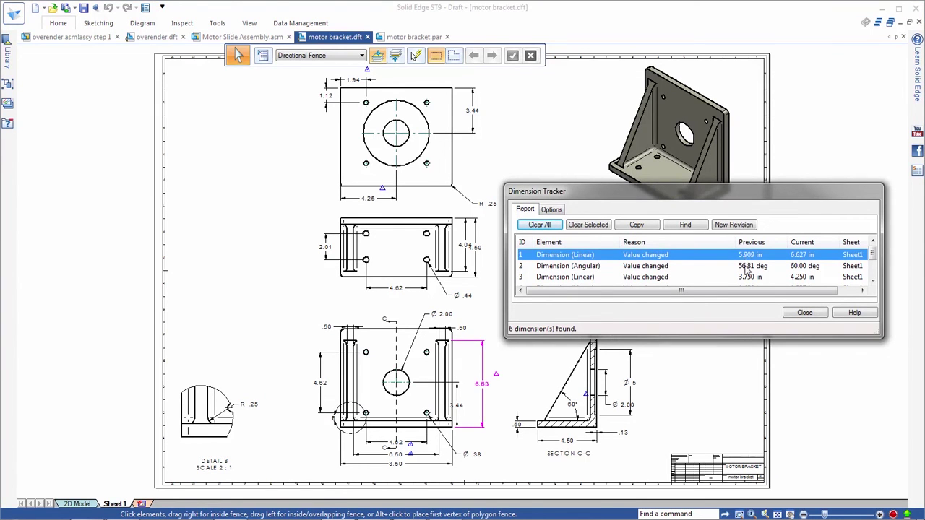
{"action": "left_click", "coordinate": [747, 267]}
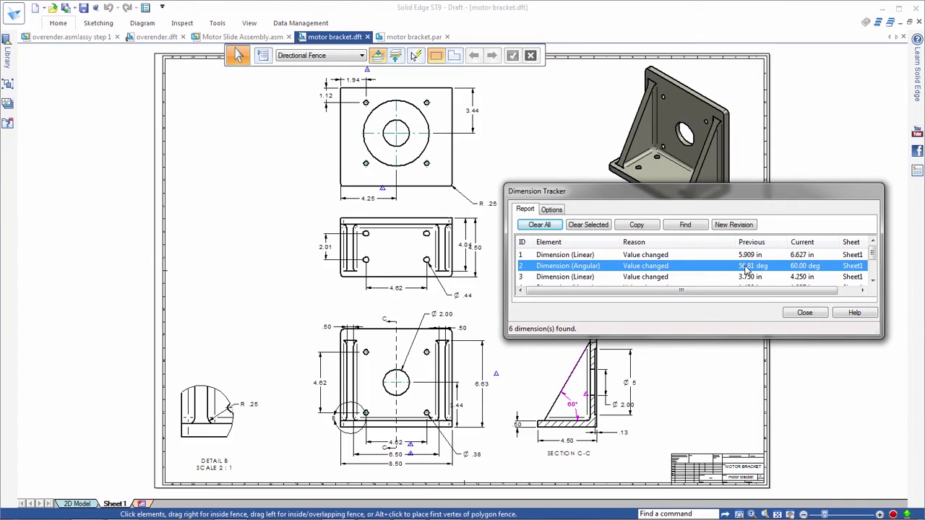
{"action": "left_click", "coordinate": [746, 278]}
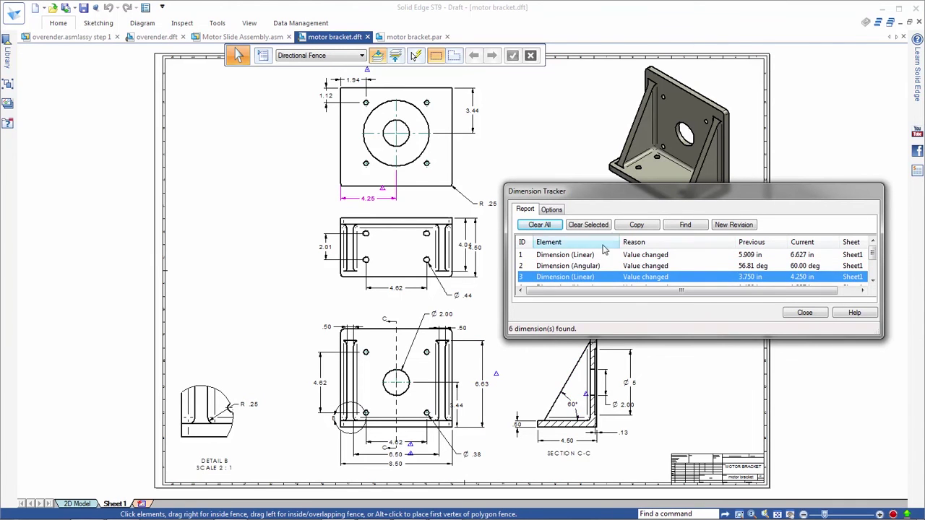
{"action": "left_click", "coordinate": [550, 227]}
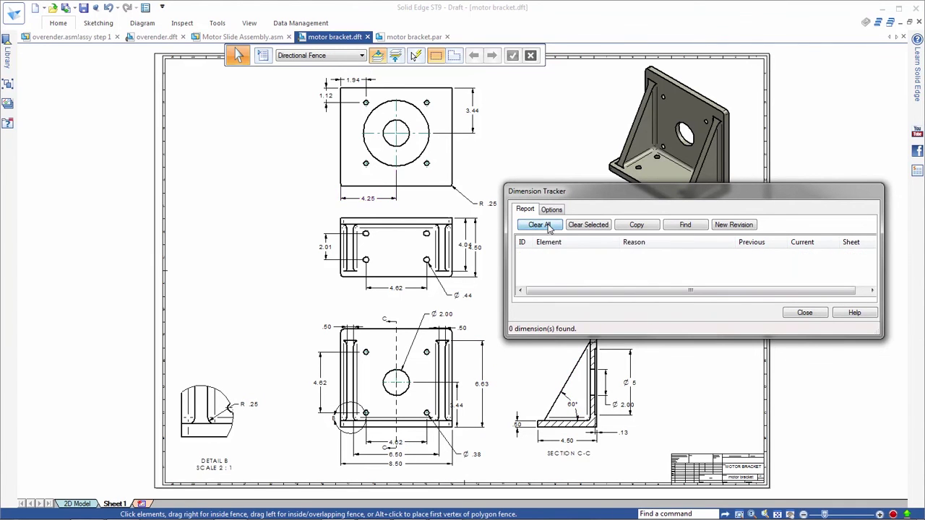
{"action": "left_click", "coordinate": [803, 315]}
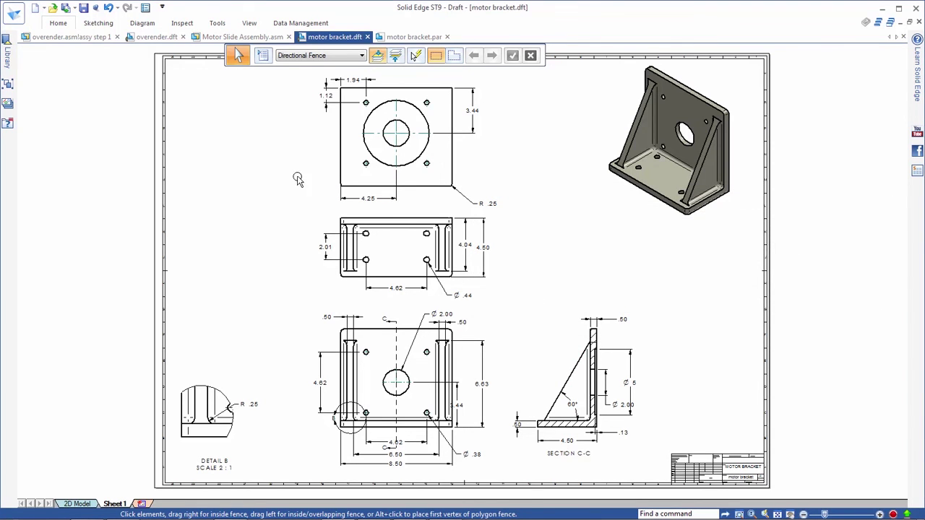
{"action": "left_click", "coordinate": [62, 39]}
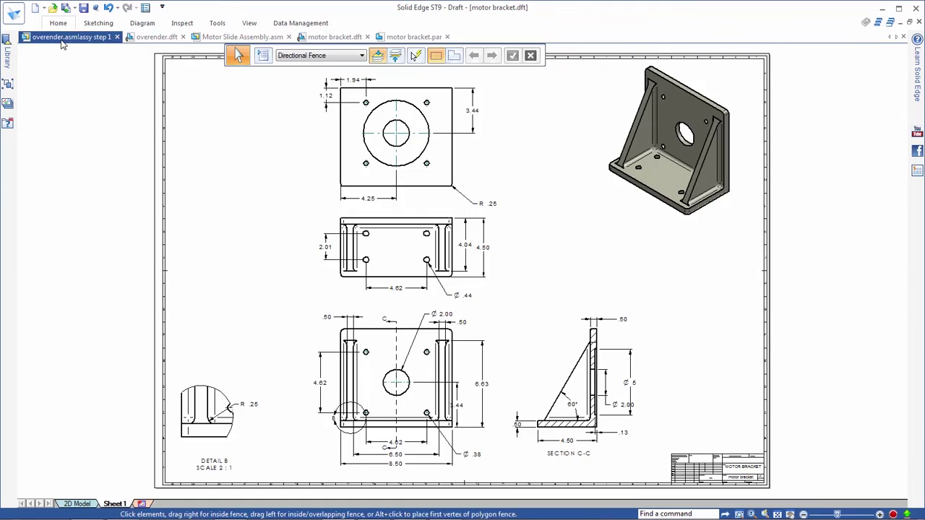